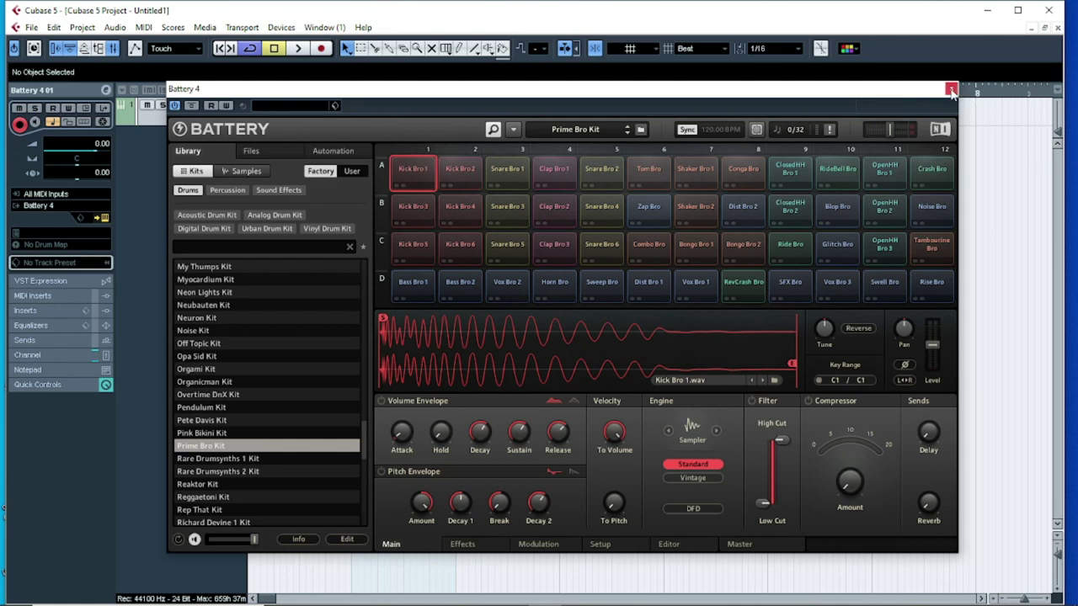
Audition the Kick Bro 2 cell, uncover the track behind the Battery 4 window, and extend the loop range back to bar 1
click(460, 171)
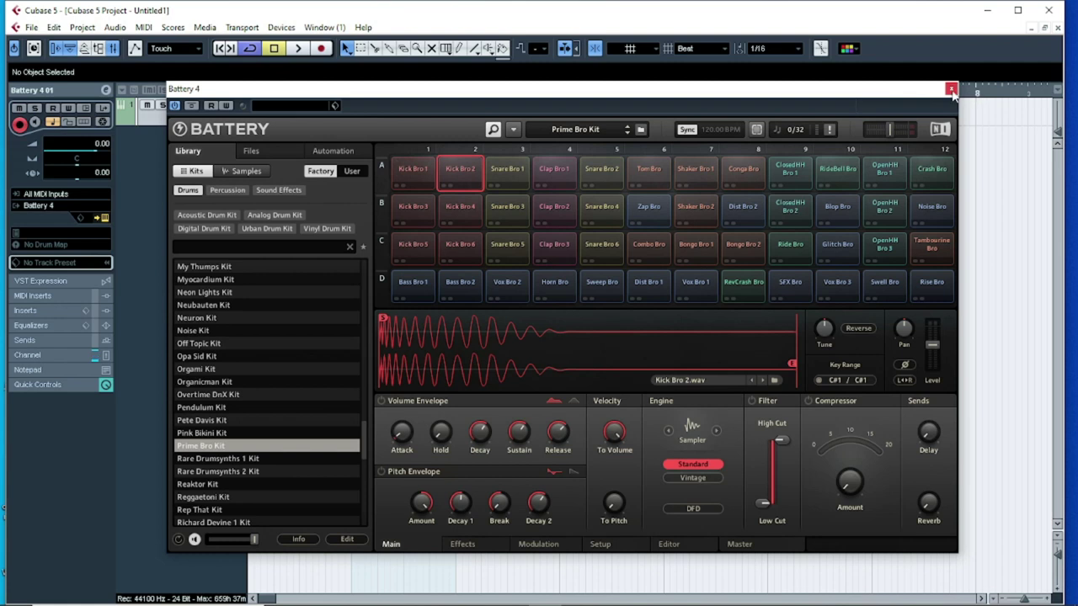
drag(804, 91, 828, 178)
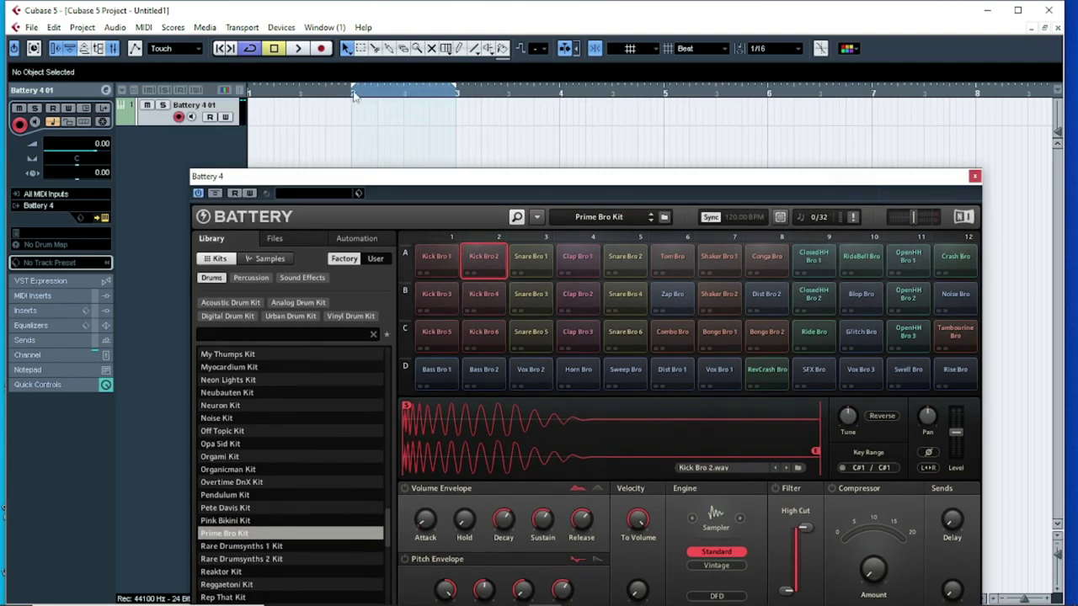
drag(355, 91, 181, 103)
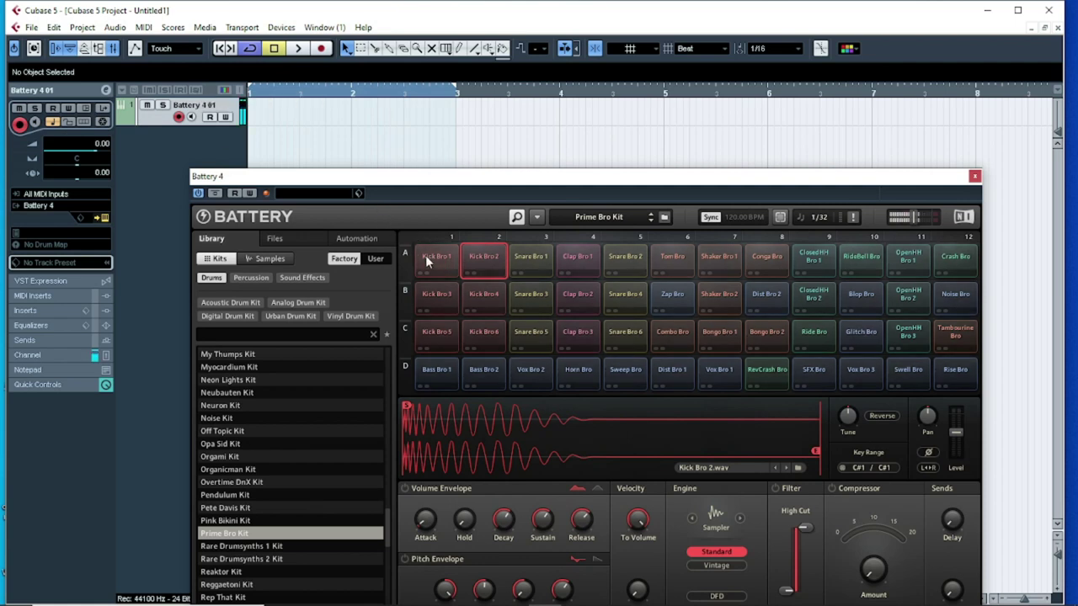
Select the Kick Bro 1 cell and record four kick hits onto the Battery 4 01 track within the loop
click(432, 258)
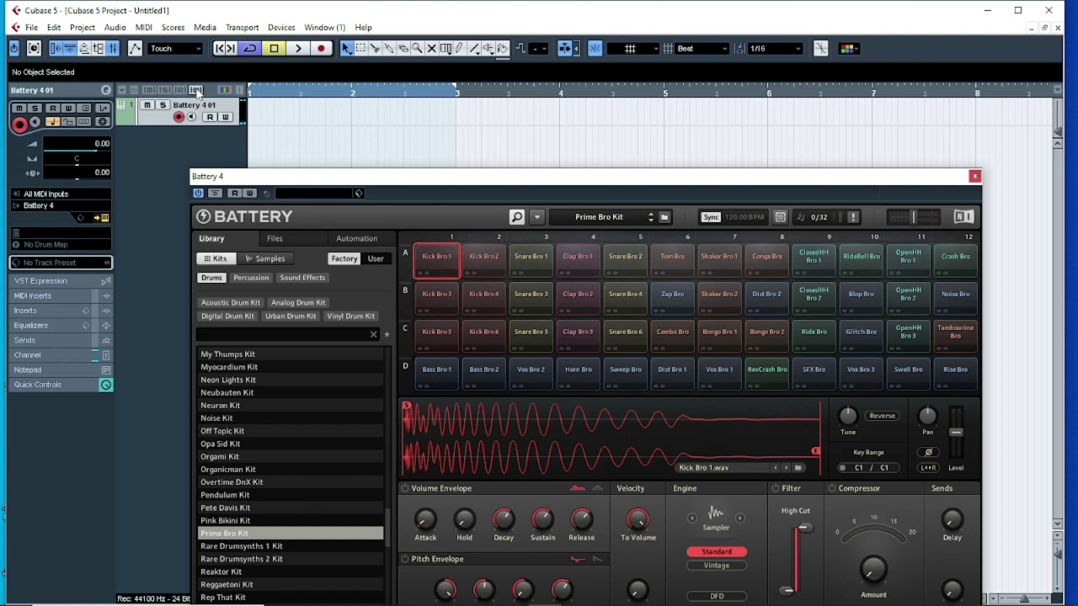
key(KP_Multiply)
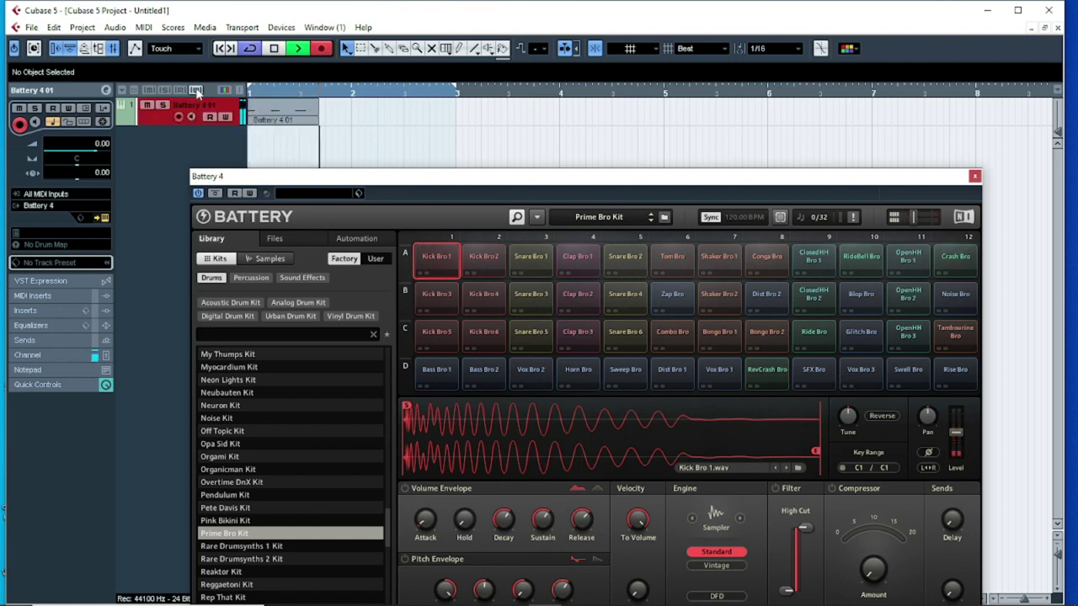
key(space)
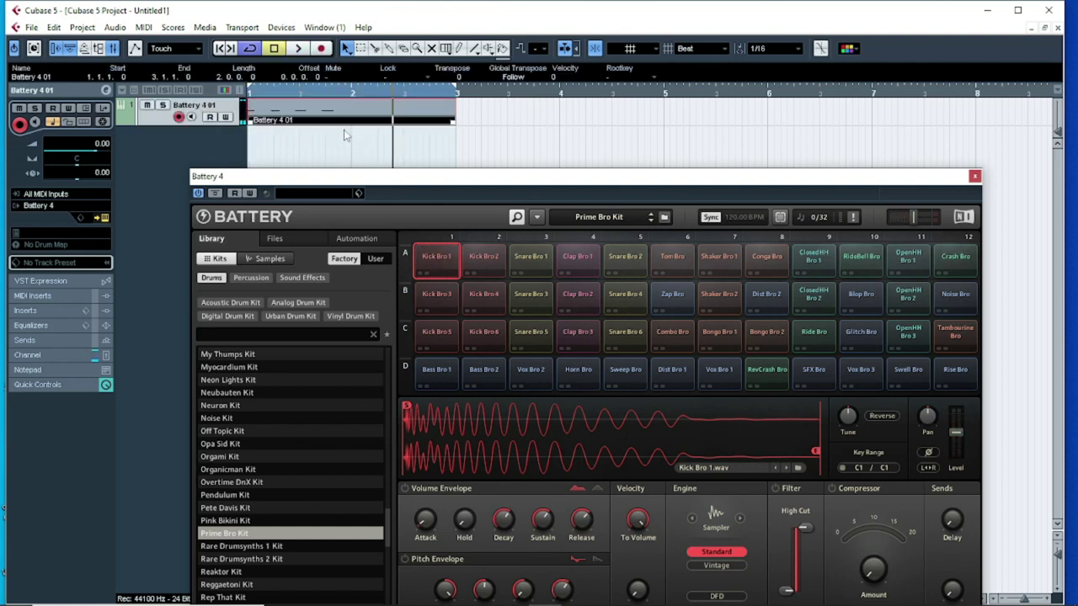
Quantize the recorded C1 kick notes to the 1/16 grid and shorten the last three to a sixteenth each
double_click(306, 108)
click(974, 176)
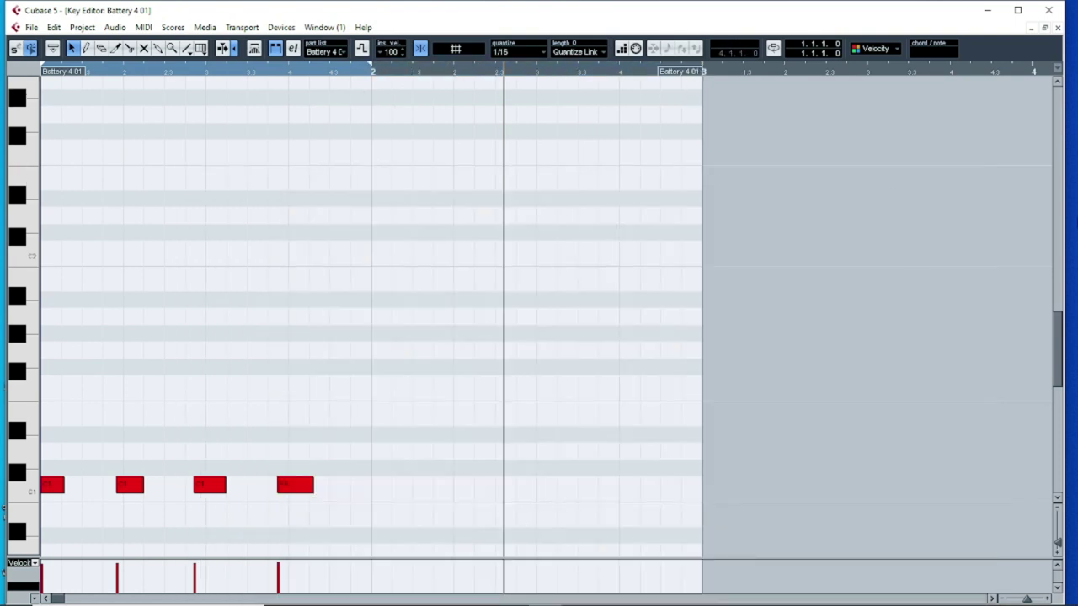
scroll(365, 375, down, 5)
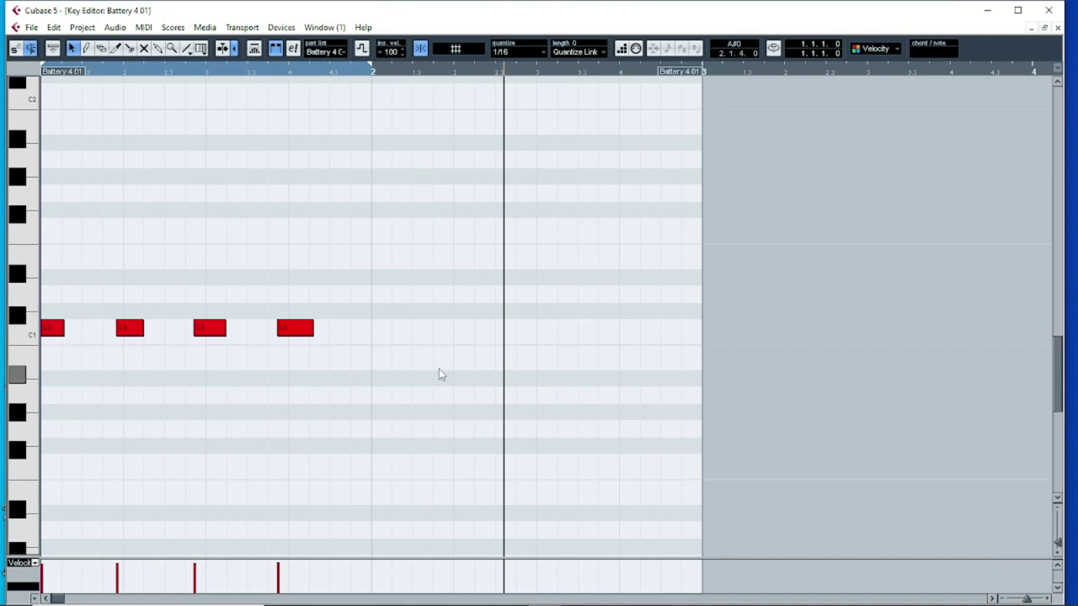
key(q)
drag(202, 330, 308, 331)
drag(237, 332, 227, 334)
drag(149, 329, 144, 330)
drag(57, 74, 61, 82)
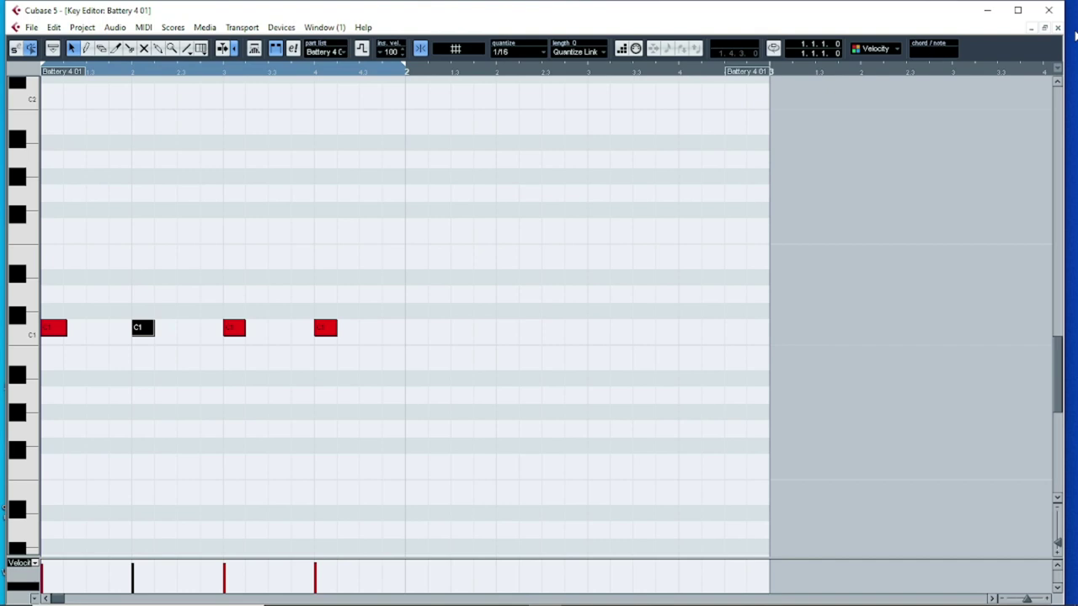
Split the Battery 4 01 part at bar 2, delete its empty second half, and check the remaining notes
click(1057, 28)
key(space)
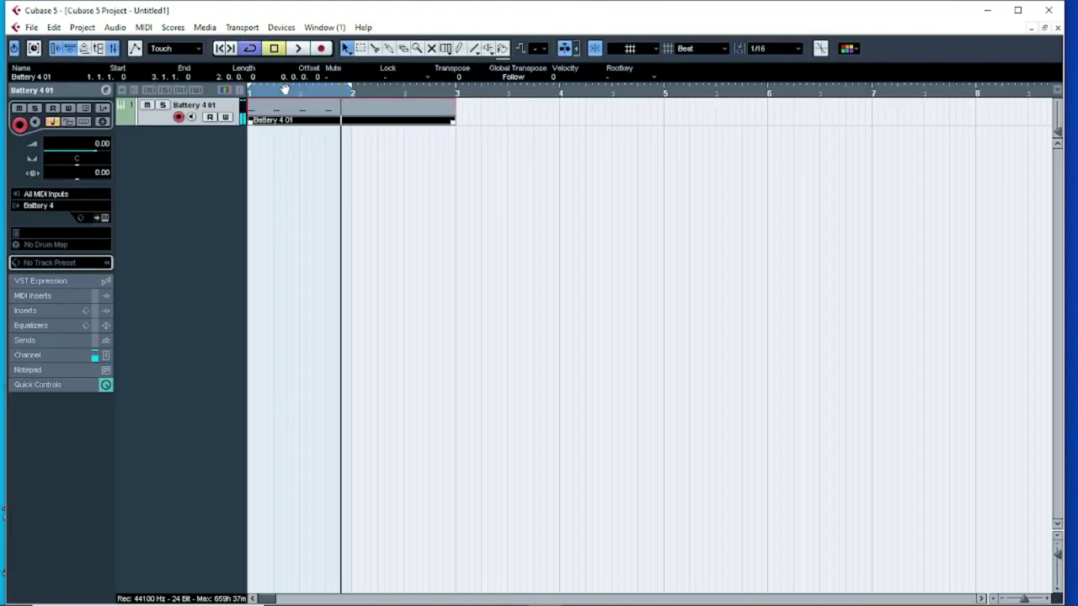
alt+click(359, 118)
key(Delete)
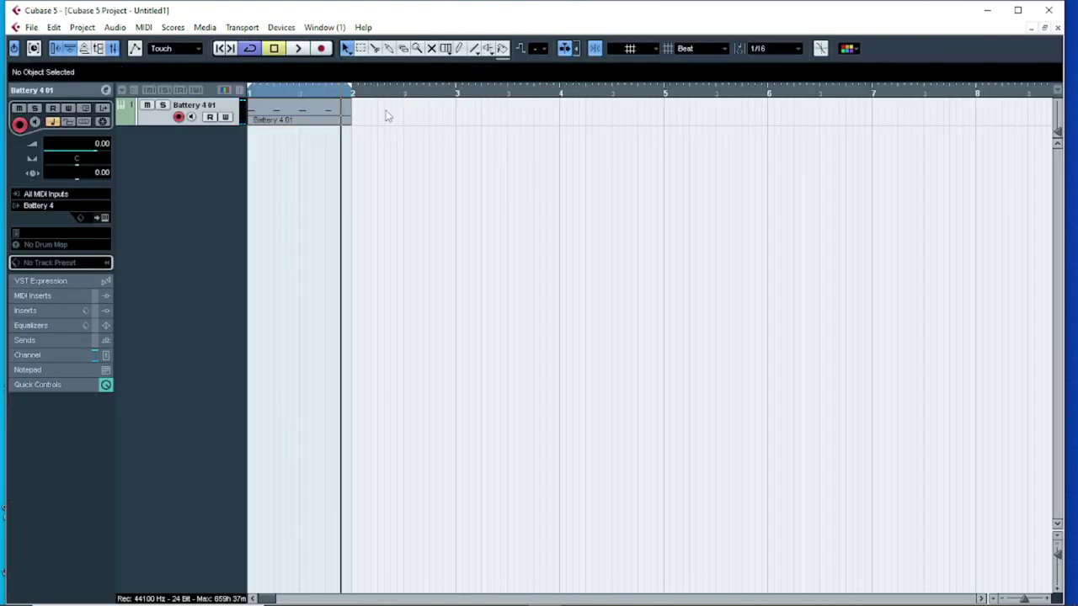
double_click(281, 111)
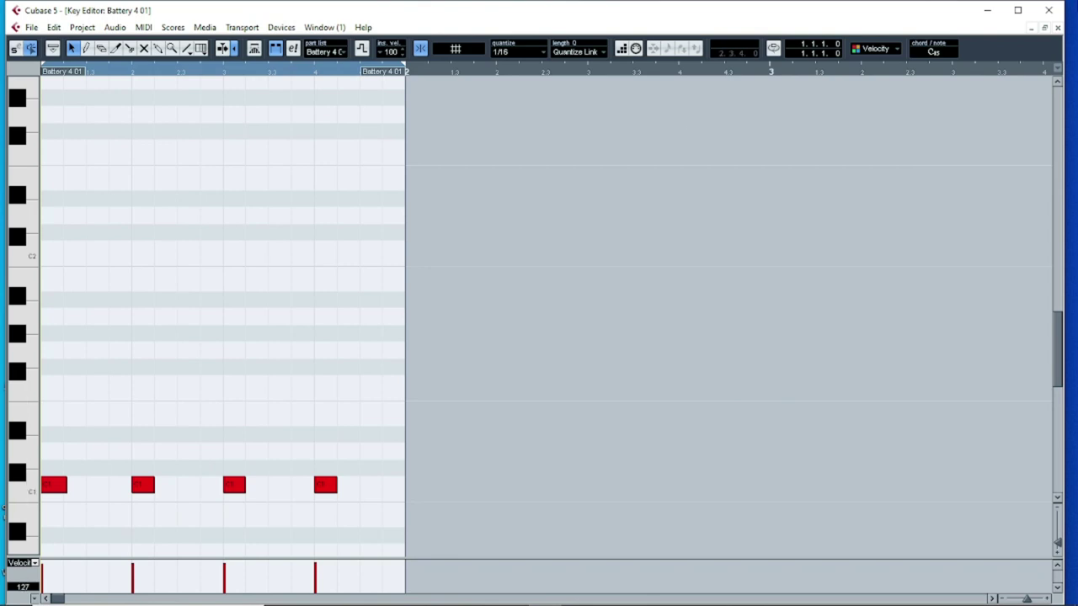
click(1057, 27)
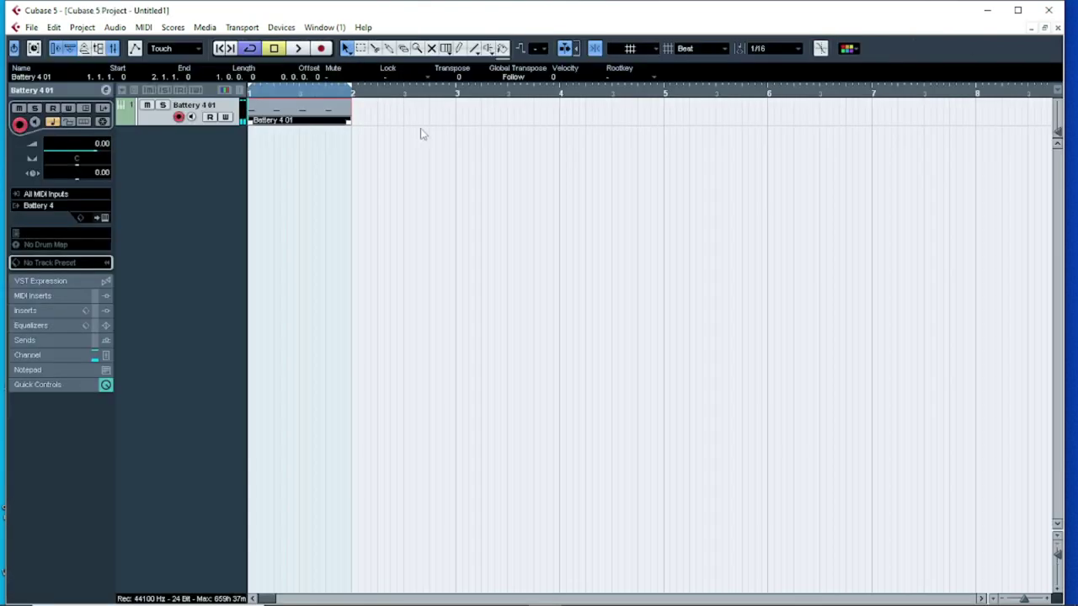
Audition the Tom Bro and Bongo Bro 1 cells of the Prime Bro Kit alternately
click(101, 217)
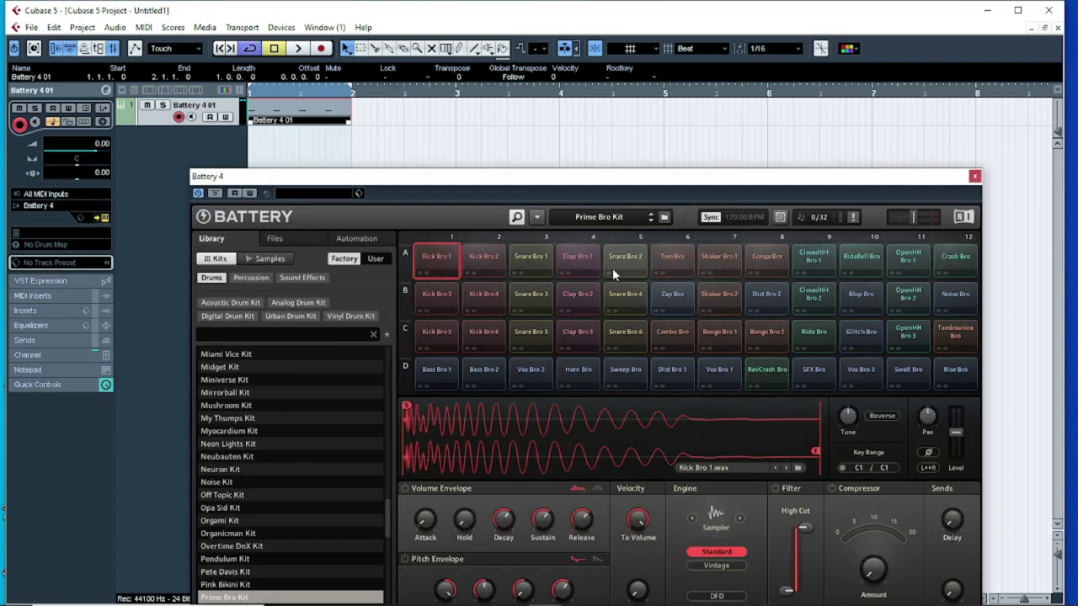
click(673, 263)
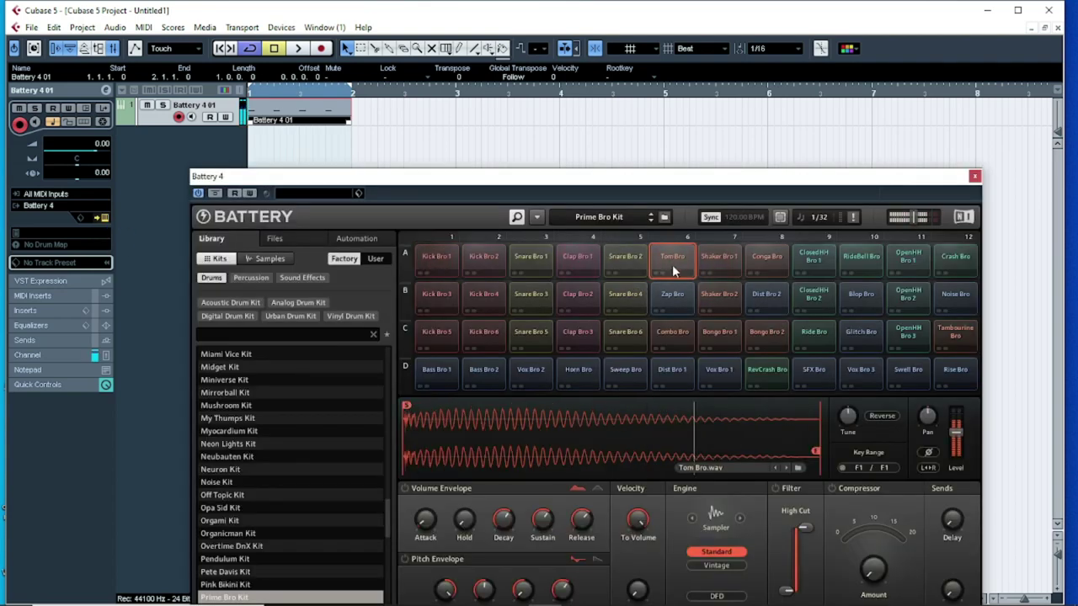
click(720, 339)
click(673, 257)
click(722, 341)
click(673, 261)
click(721, 337)
click(674, 254)
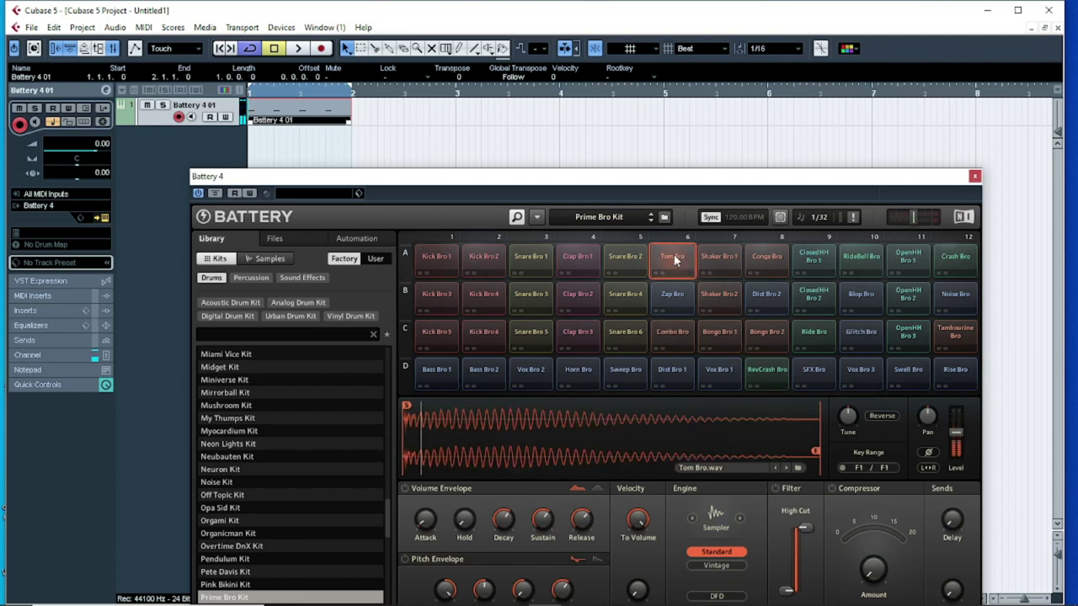
click(725, 333)
click(677, 257)
click(730, 347)
click(675, 254)
click(714, 331)
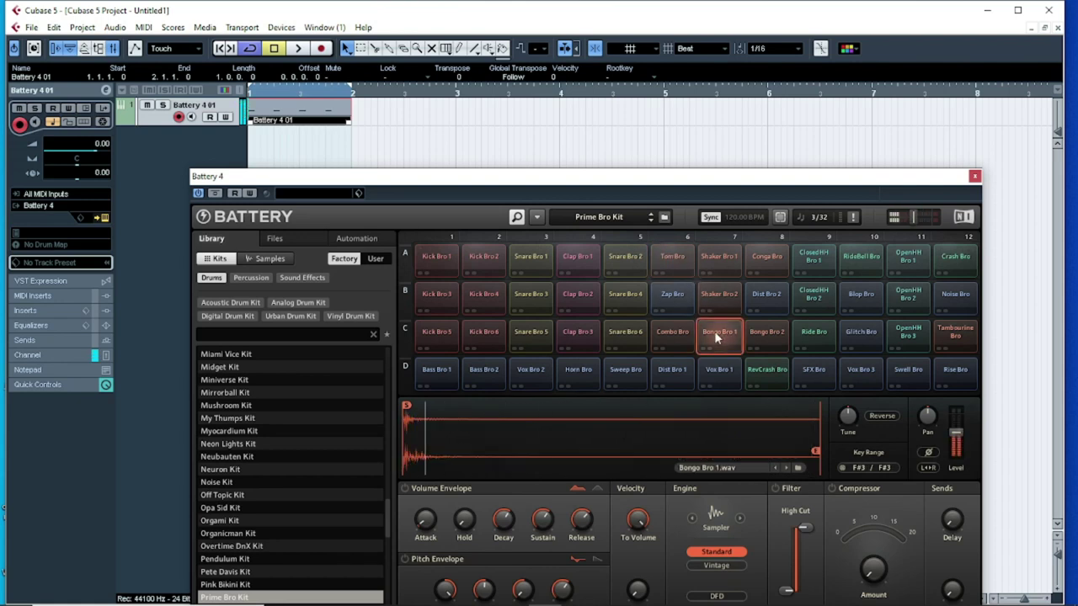
Trigger the Bongo Bro 1 cell repeatedly and check its key range in Battery 4
click(721, 334)
click(716, 334)
click(716, 330)
click(718, 335)
double_click(718, 336)
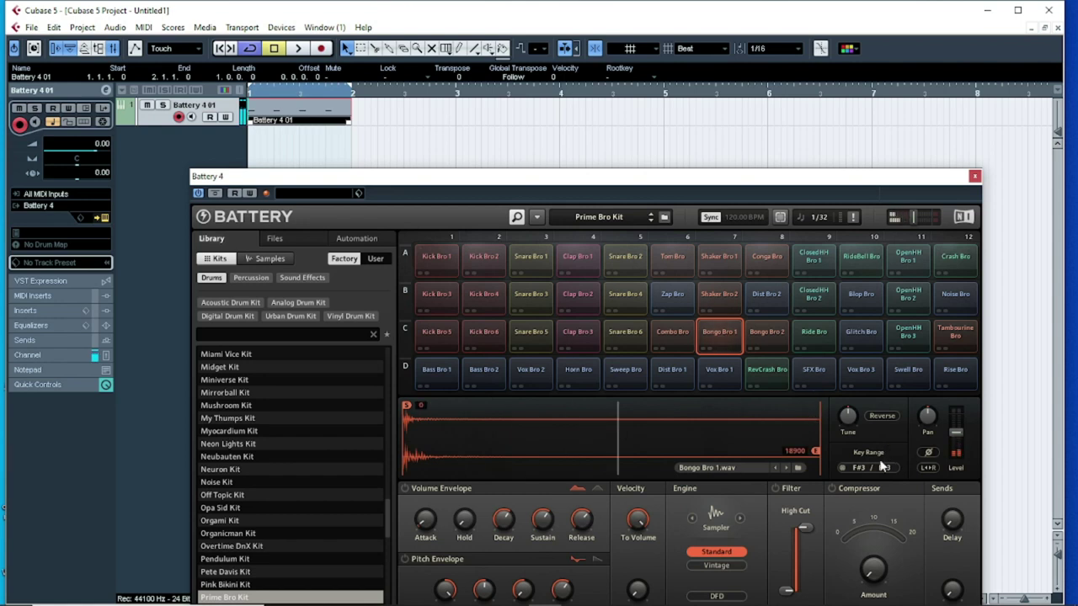
click(974, 177)
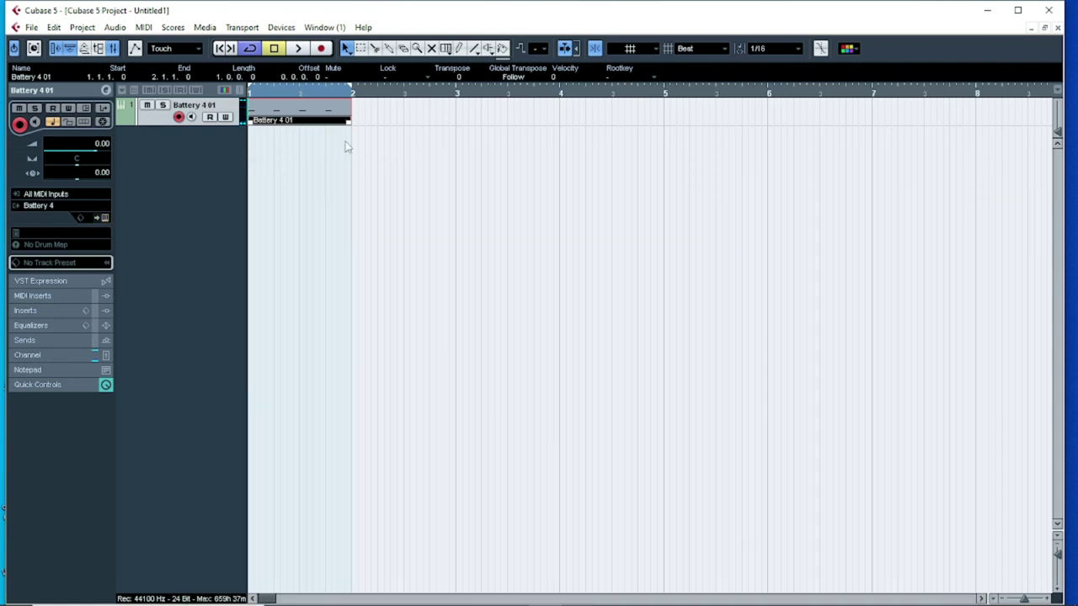
Draw two F#3 bongo notes in the Battery 4 01 part
double_click(319, 121)
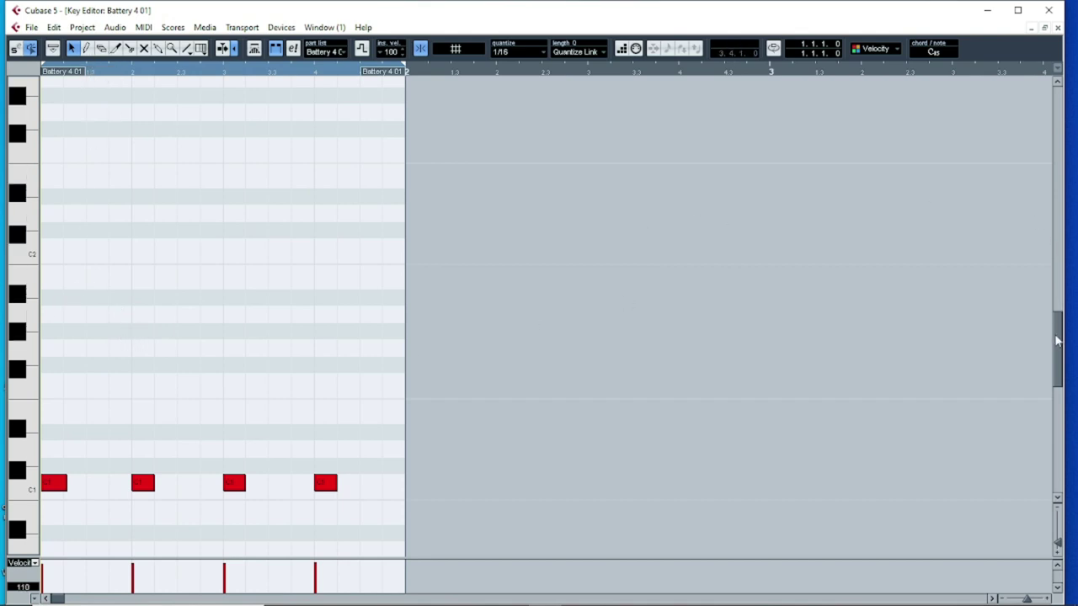
drag(1058, 341, 1058, 309)
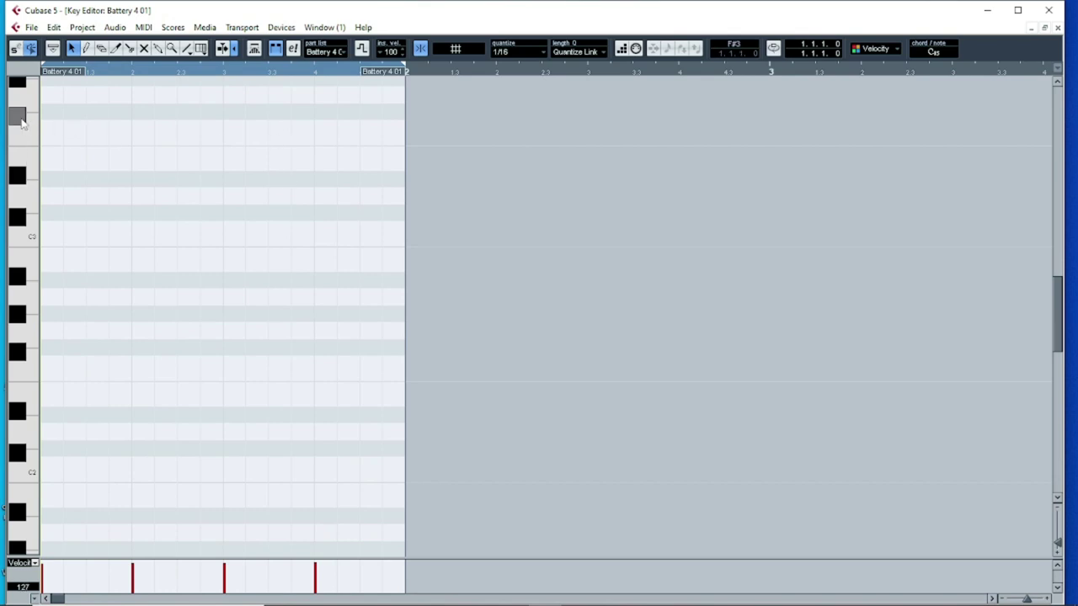
key(space)
click(86, 49)
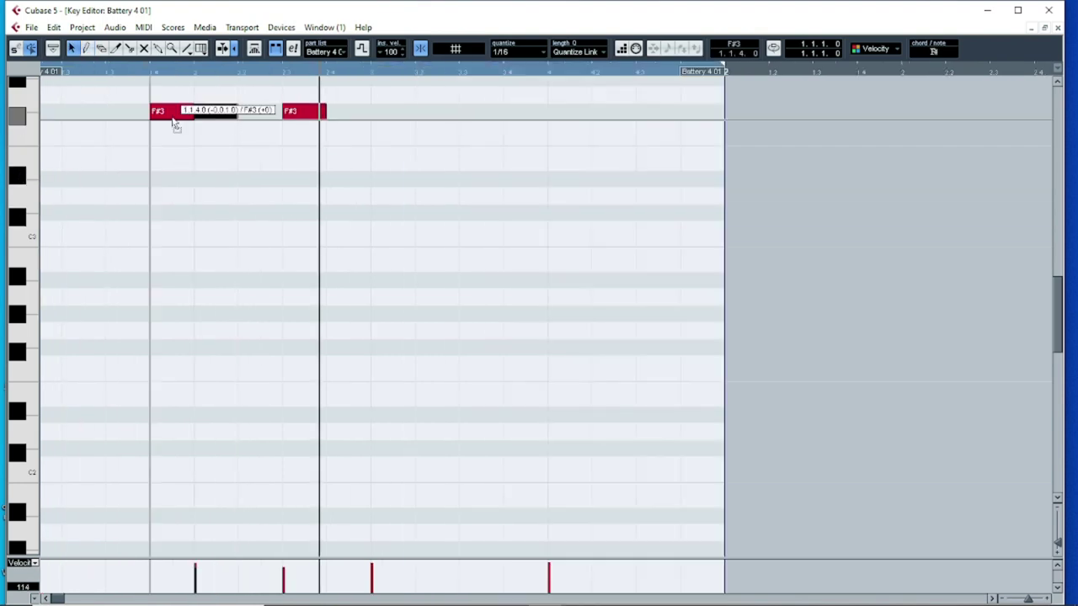
Move the two F#3 notes to positions 1.1.2 and 1.1.4 and play back the pattern
drag(173, 113, 127, 111)
drag(110, 73, 113, 110)
key(h)
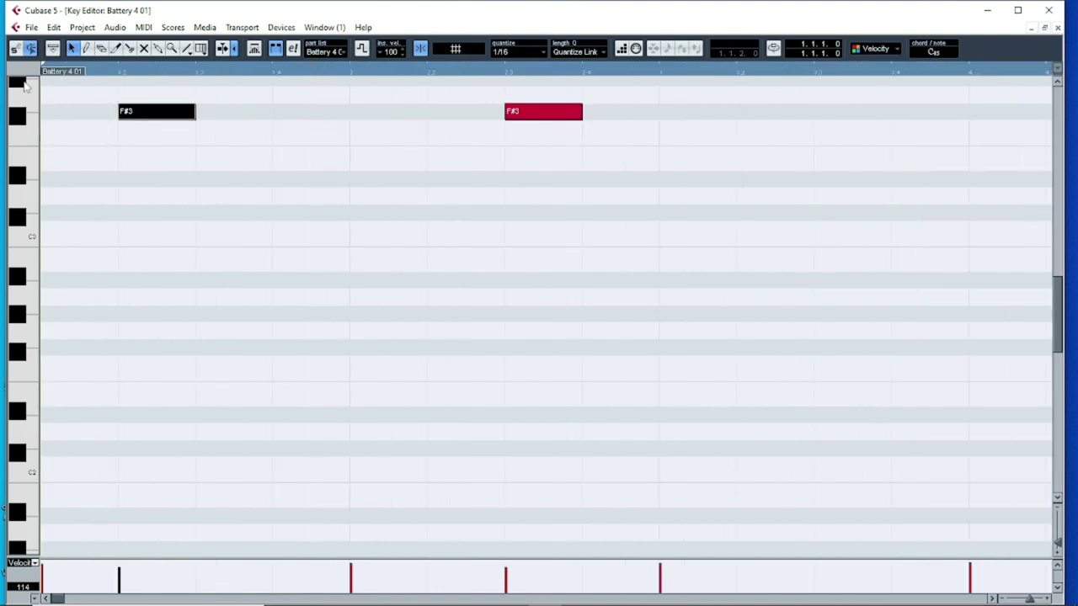
drag(522, 113, 281, 122)
key(space)
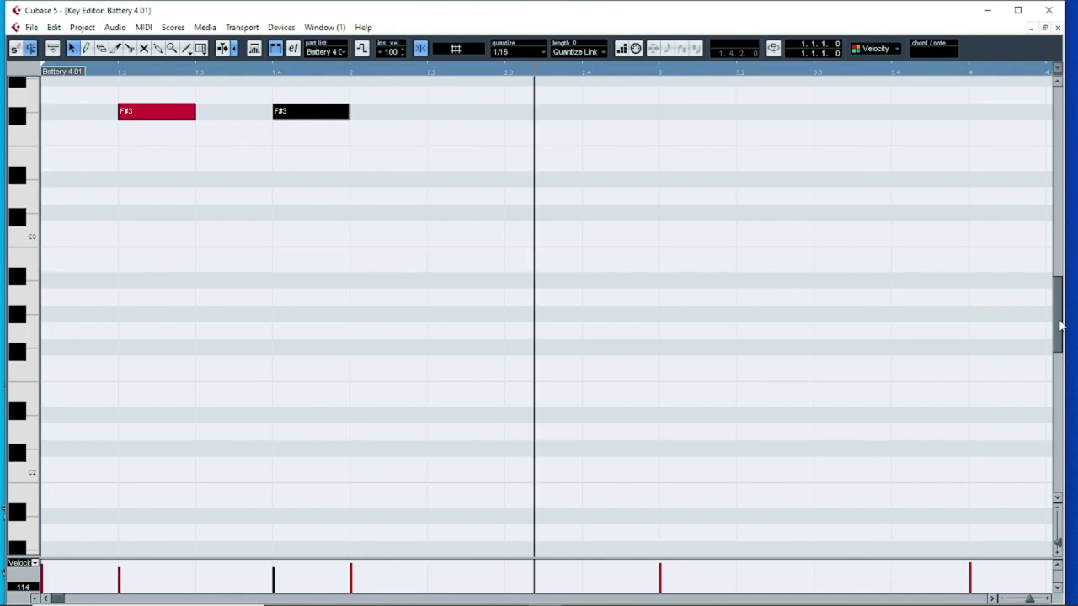
Try out the keys above F#3 on the editor's keyboard and check the Tom Bro cell's key range in Battery 4
drag(1061, 327, 1060, 291)
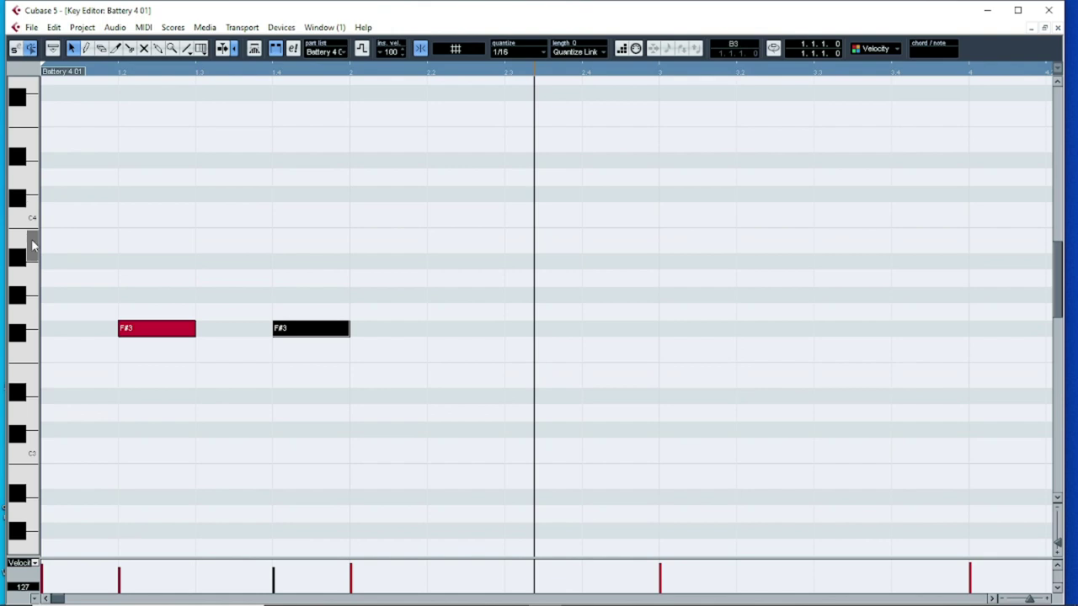
click(41, 279)
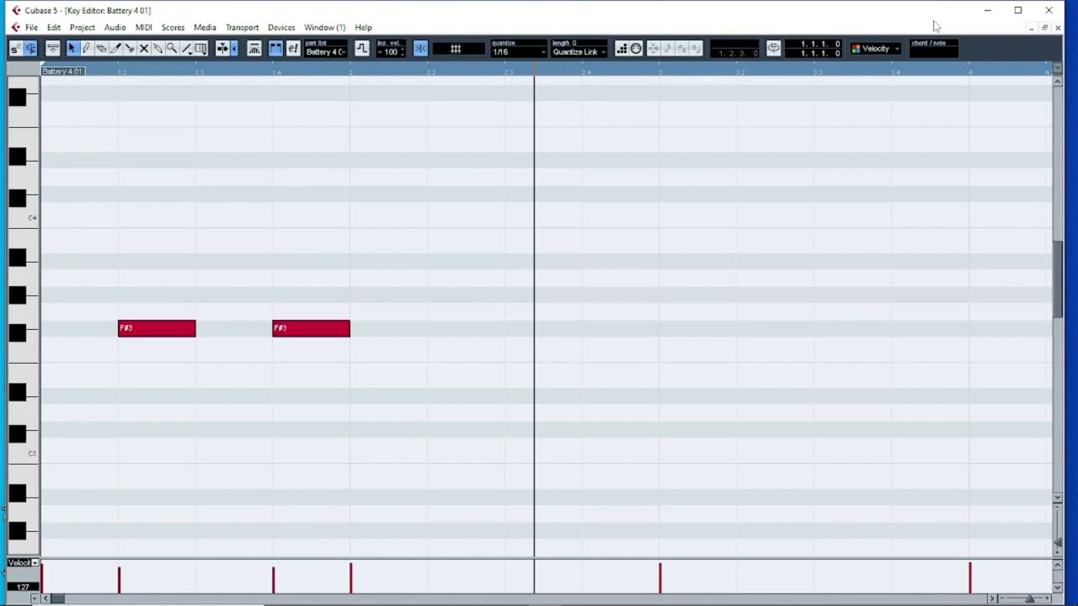
click(1058, 29)
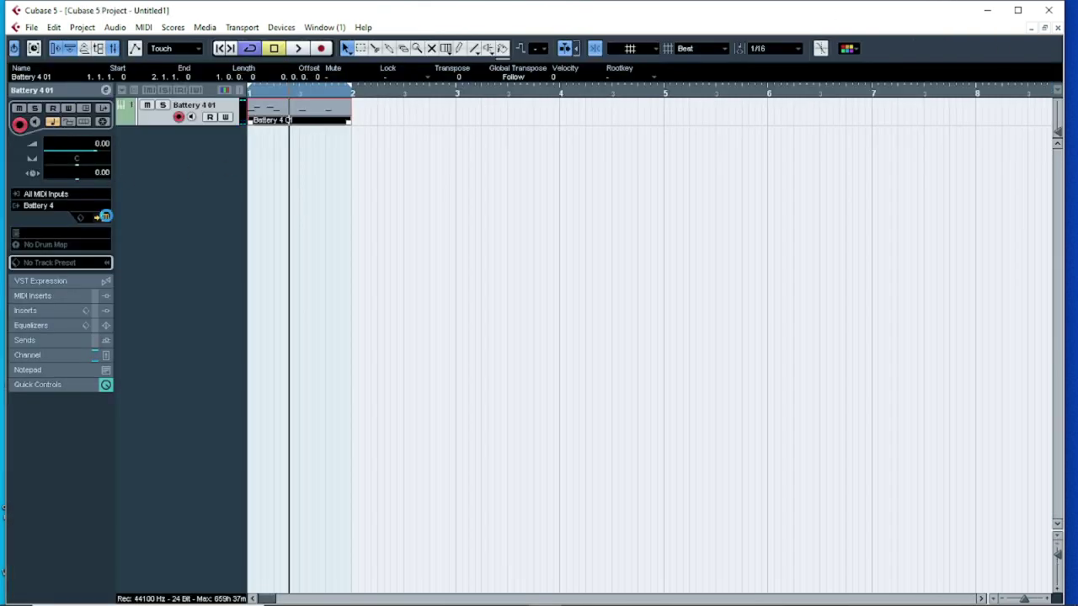
click(103, 216)
click(667, 264)
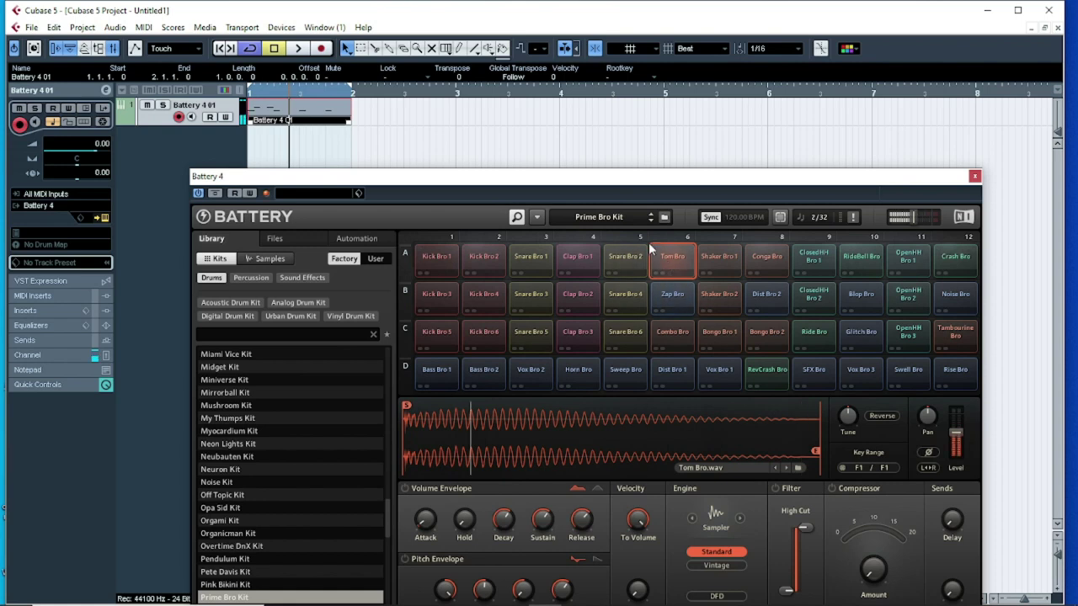
click(974, 176)
Draw a sixteenth-long tom note at position 1.2.2 in the Battery 4 01 part and place it on F1
double_click(298, 120)
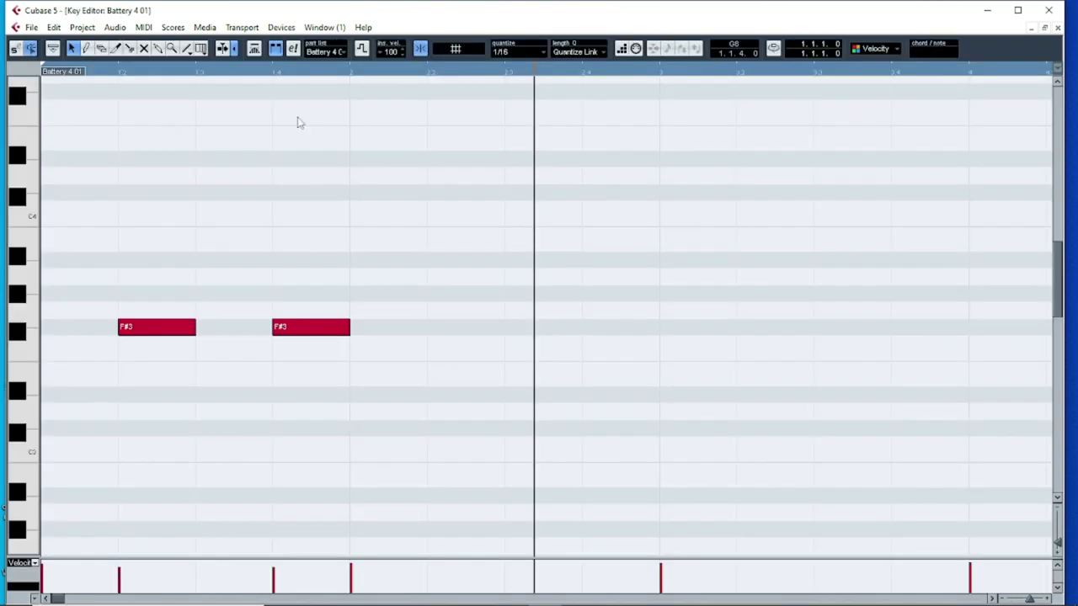
drag(47, 83, 38, 85)
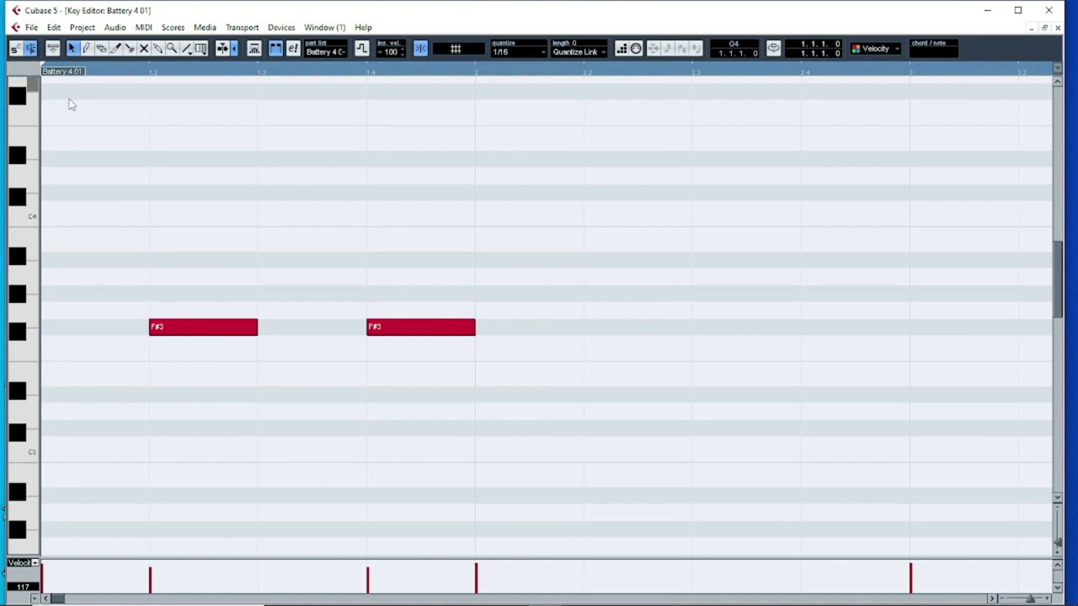
drag(1057, 293, 1060, 276)
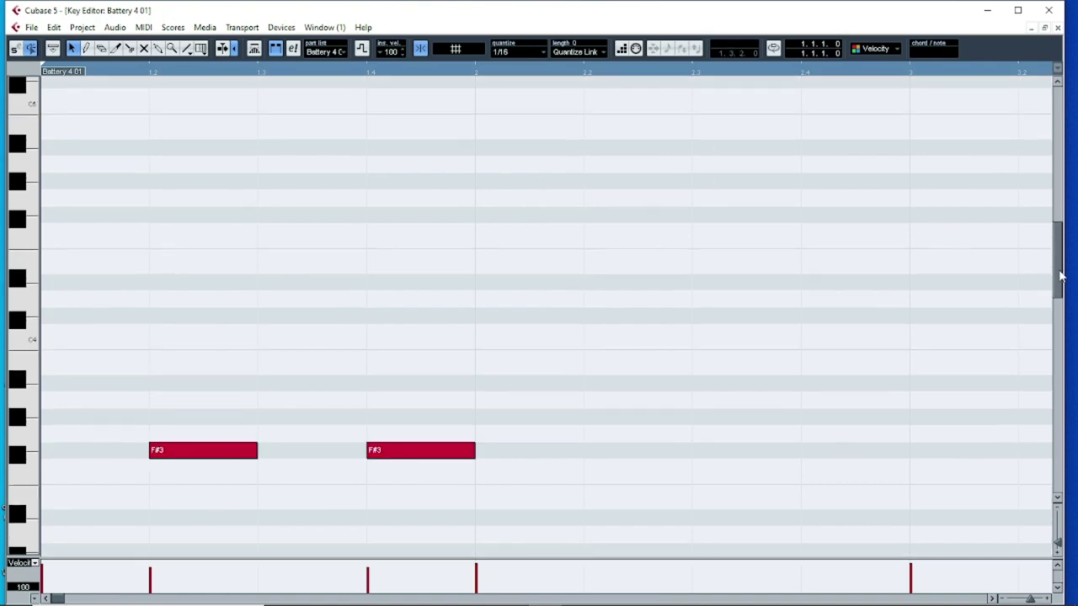
scroll(1052, 296, right, 2)
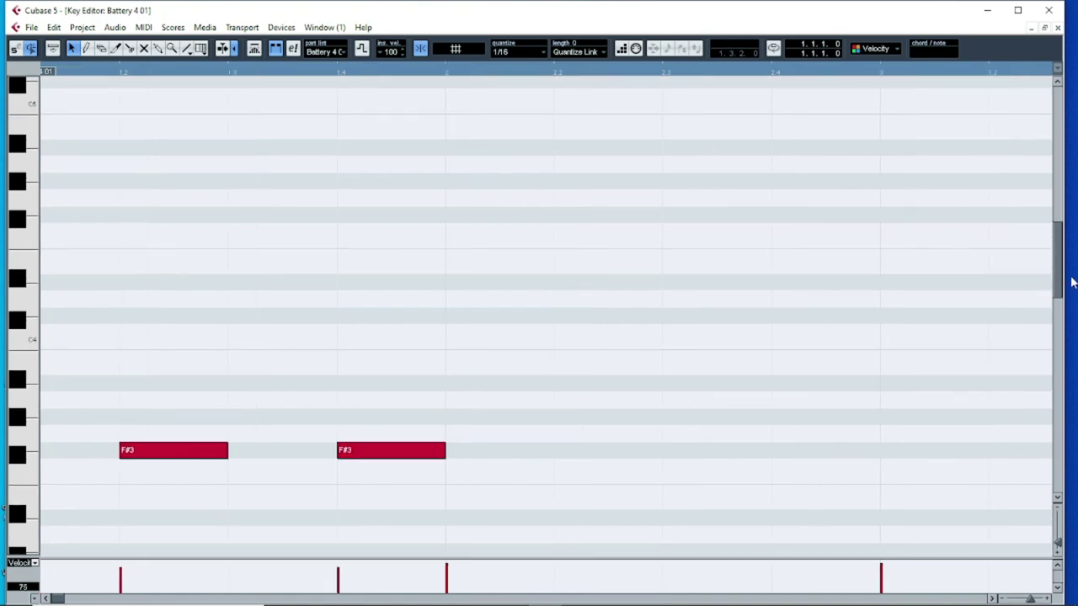
drag(1056, 292, 1059, 384)
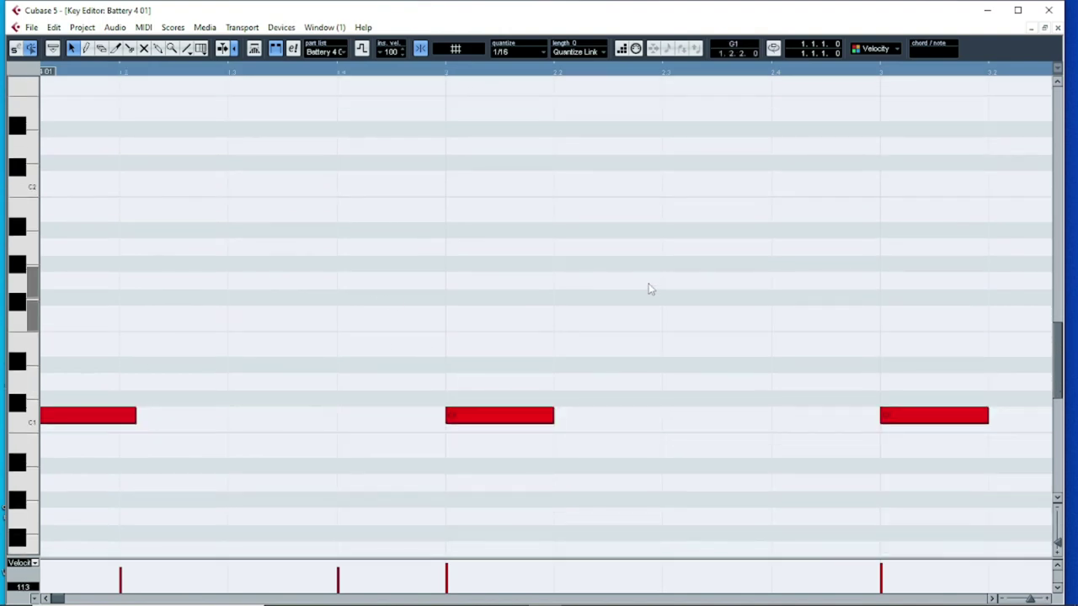
click(87, 48)
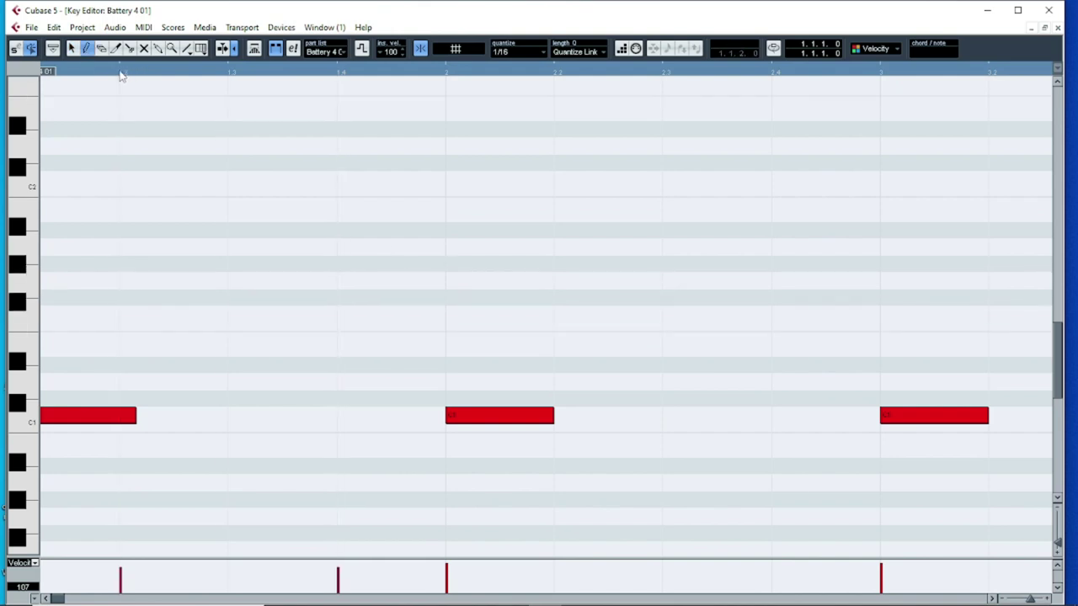
drag(120, 74, 121, 83)
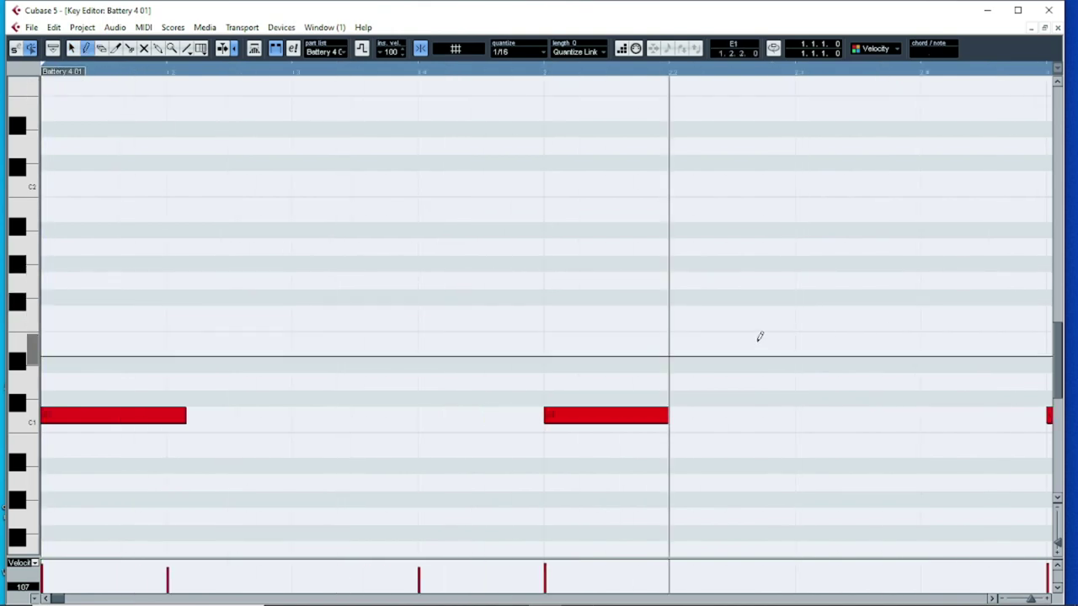
drag(673, 295, 792, 297)
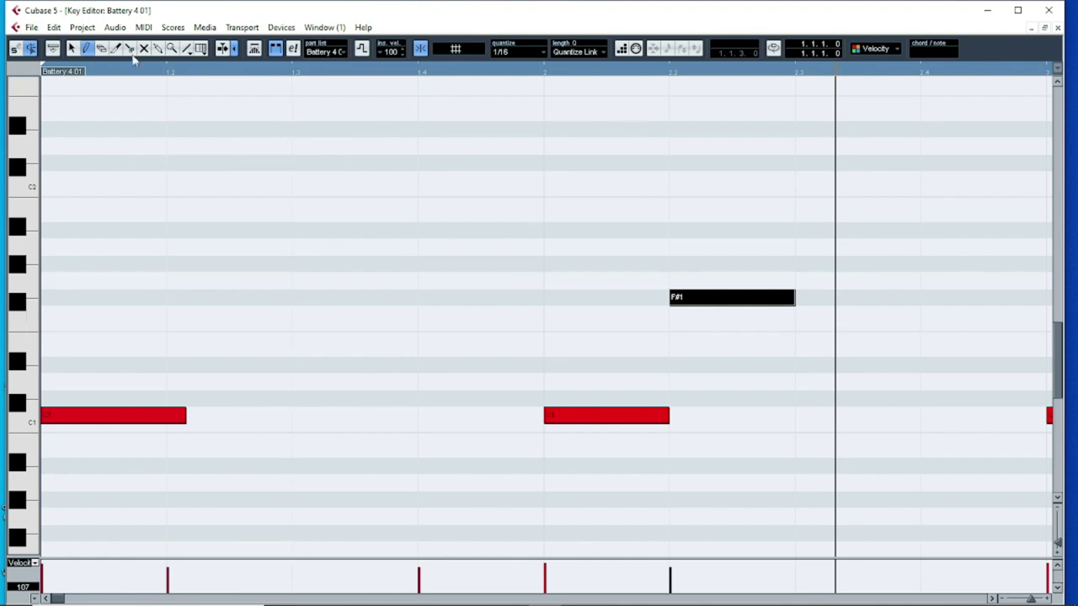
click(73, 49)
drag(698, 295, 695, 314)
Move the F1 tom note to position 1.2.3 and quantize it to the 1/16 grid
drag(132, 71, 152, 101)
key(j)
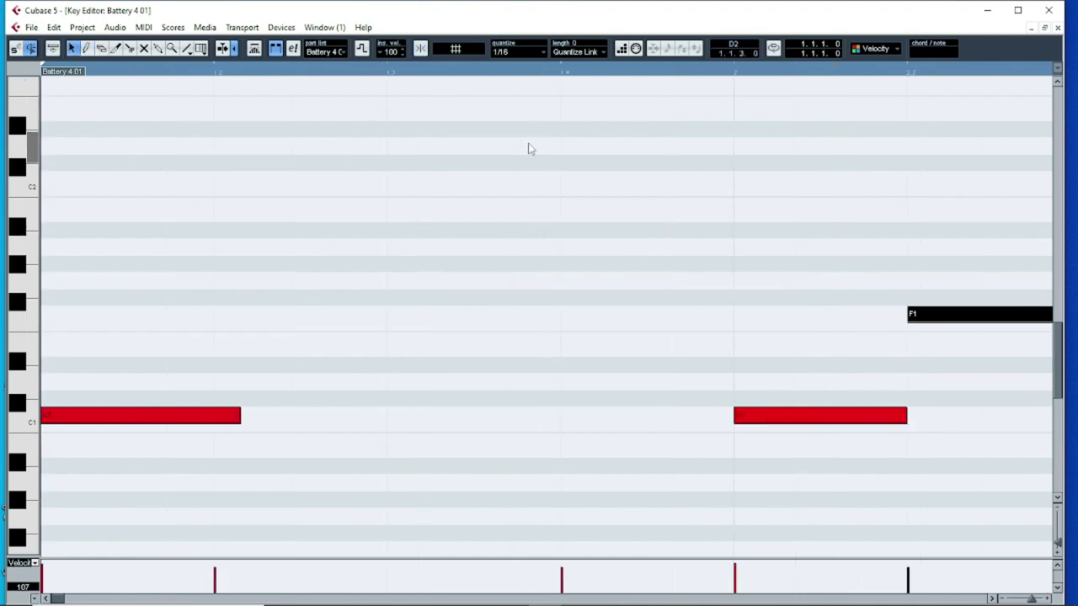
scroll(715, 172, right, 3)
drag(481, 318, 658, 332)
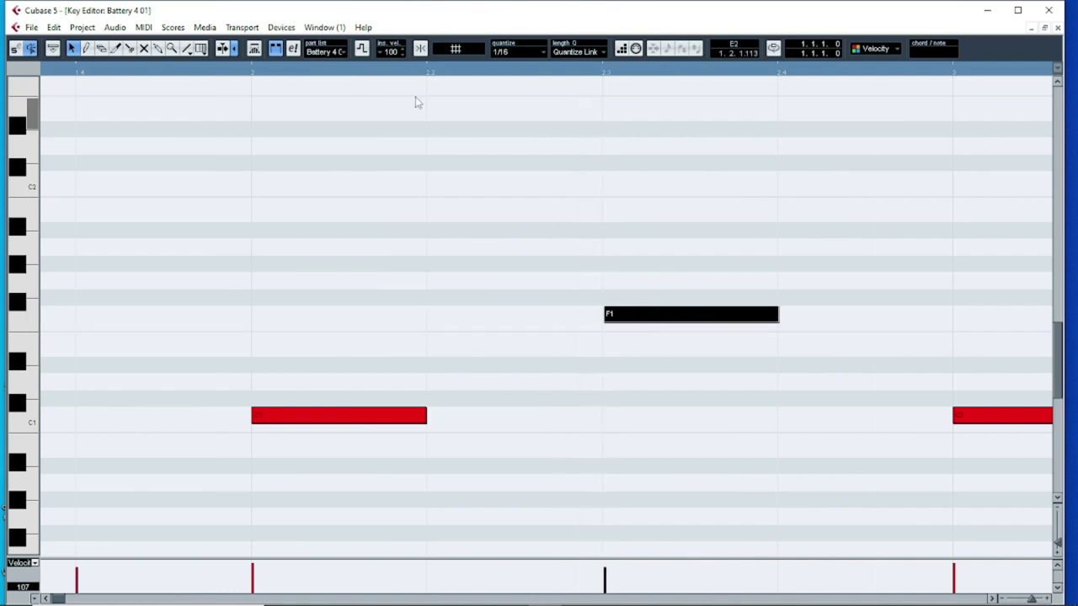
click(421, 48)
key(q)
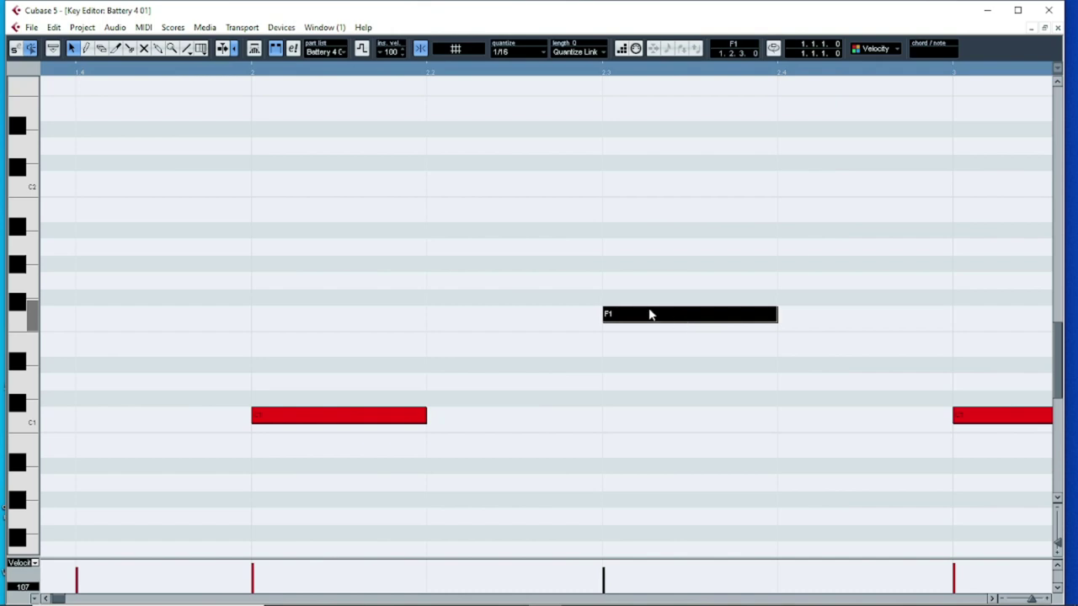
Copy the F1 tom note to position 1.4.2, keeping the original at 1.2.3
key(h)
key(g)
key(g)
key(g)
key(g)
key(g)
key(g)
key(g)
key(g)
key(g)
key(g)
key(g)
key(g)
key(g)
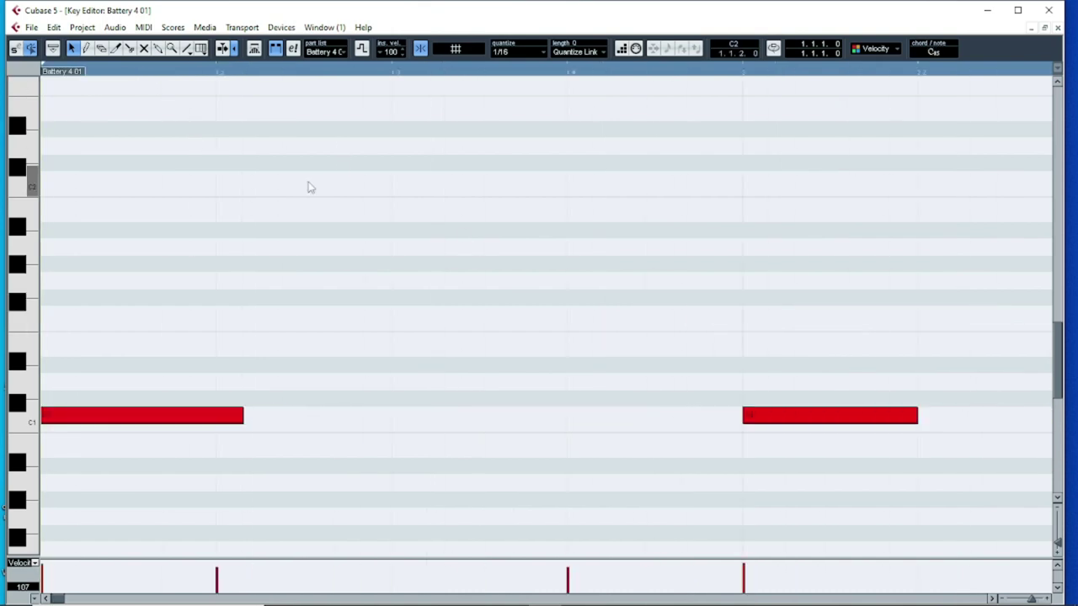
key(g)
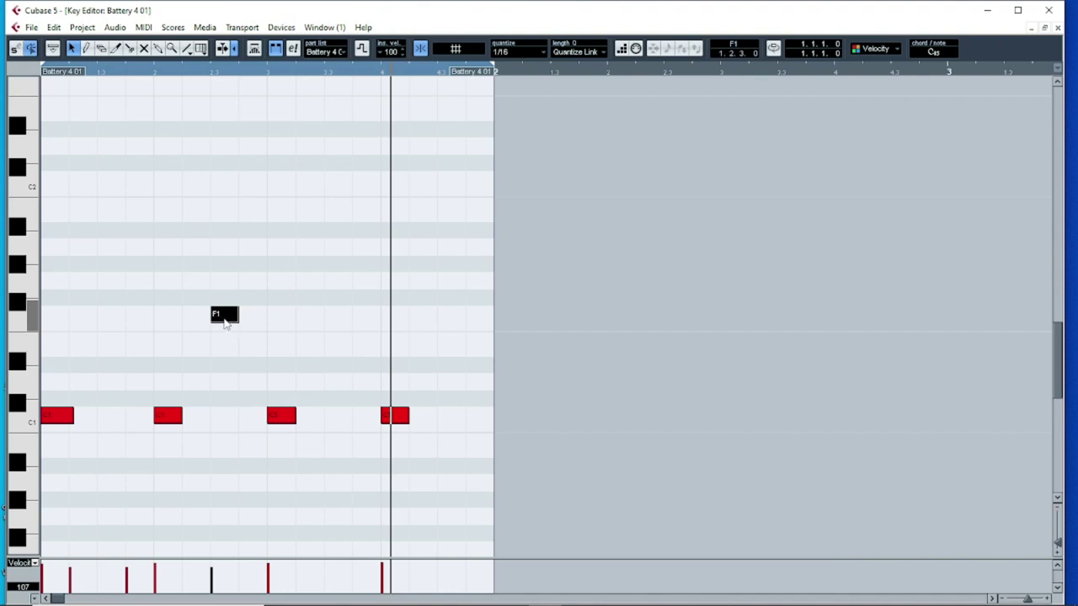
drag(226, 323, 435, 321)
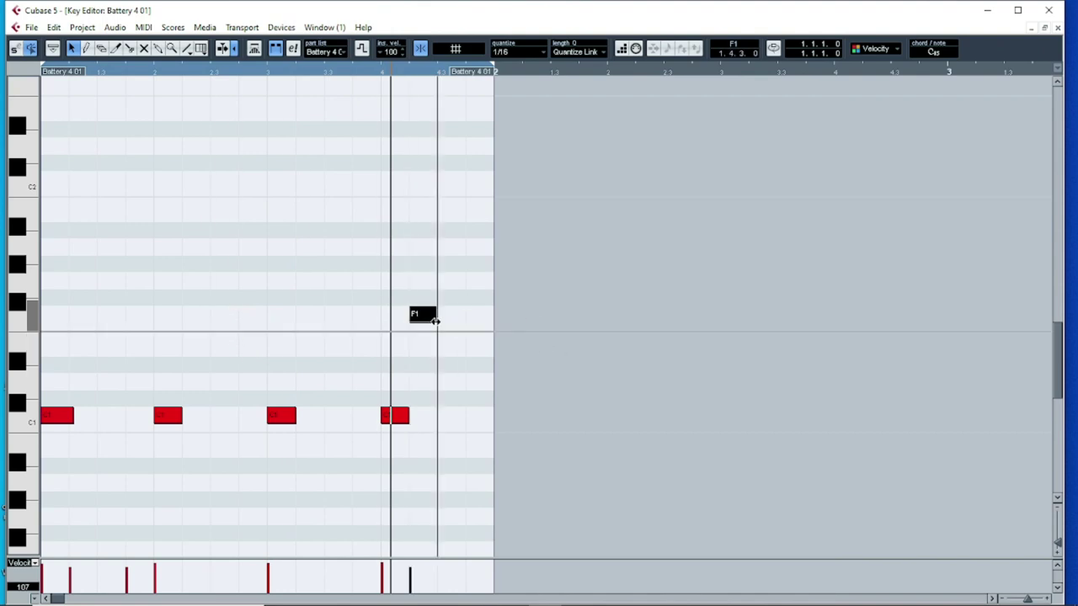
key(ctrl+z)
drag(240, 328, 426, 324)
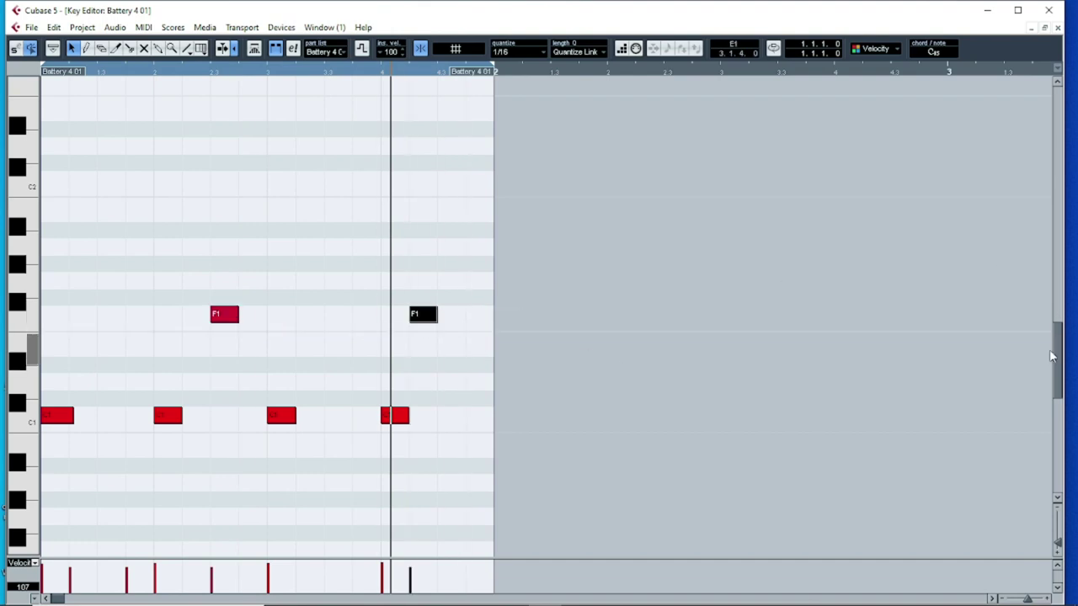
Copy the two F#3 bongo notes to positions 1.3.2 and 1.3.4 and play back the pattern
drag(1061, 368, 1063, 325)
drag(295, 201, 322, 114)
click(87, 71)
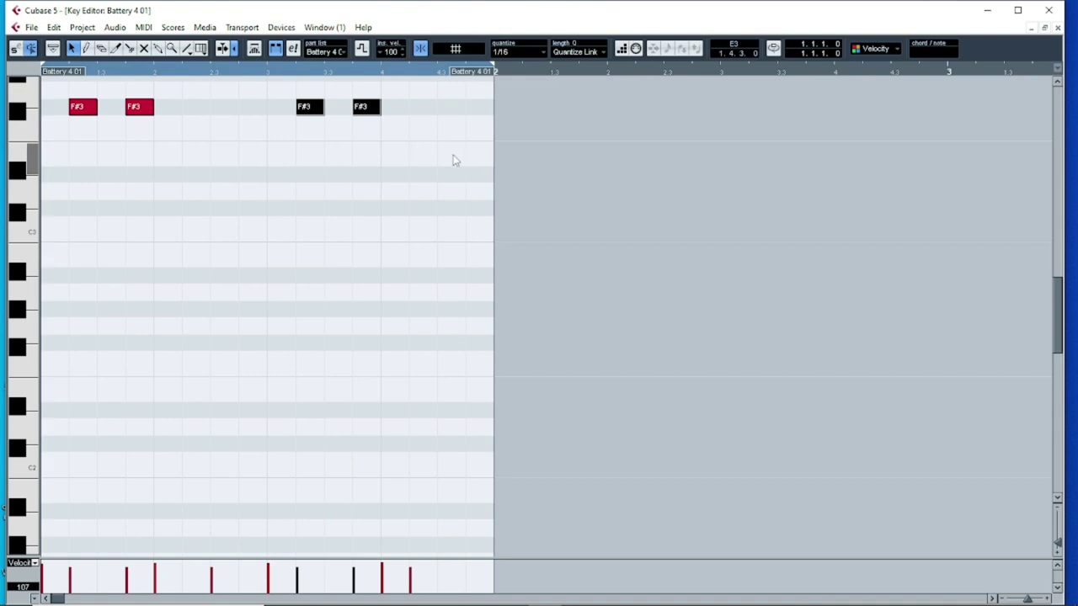
key(space)
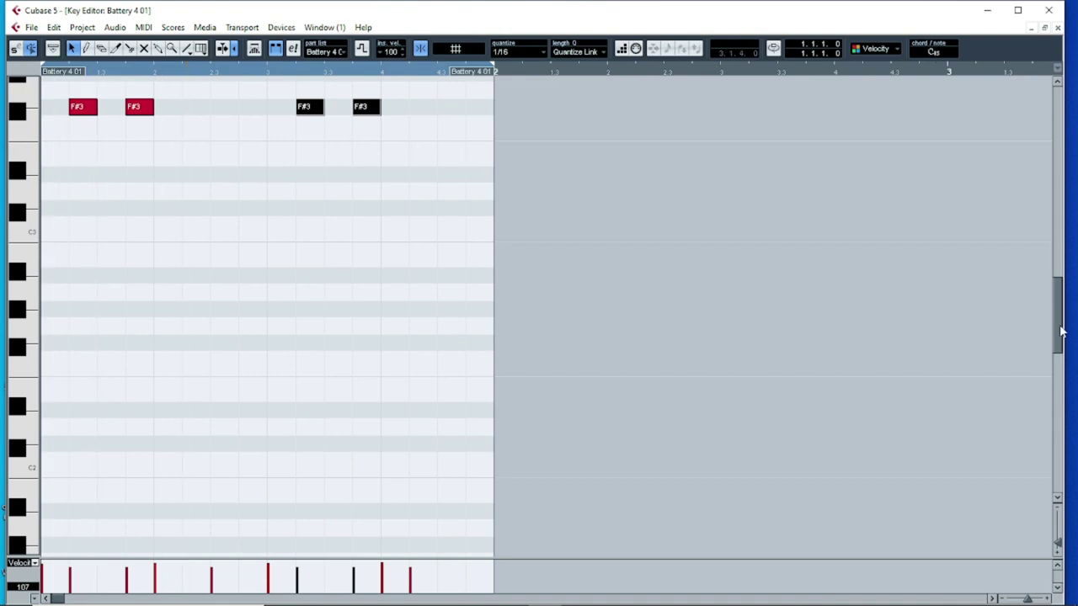
Move the last F1 tom note to position 1.4.3, play back the loop and return to the project window
scroll(1058, 329, down, 3)
drag(429, 472, 457, 472)
drag(51, 73, 5, 84)
key(space)
key(h)
key(g)
key(g)
key(g)
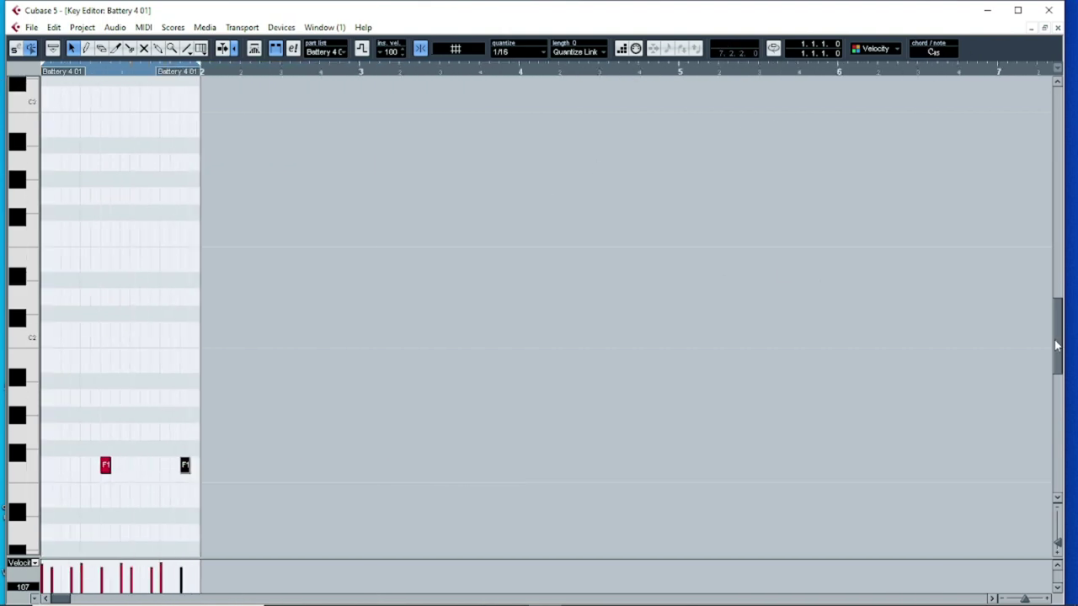
drag(1059, 347, 1060, 309)
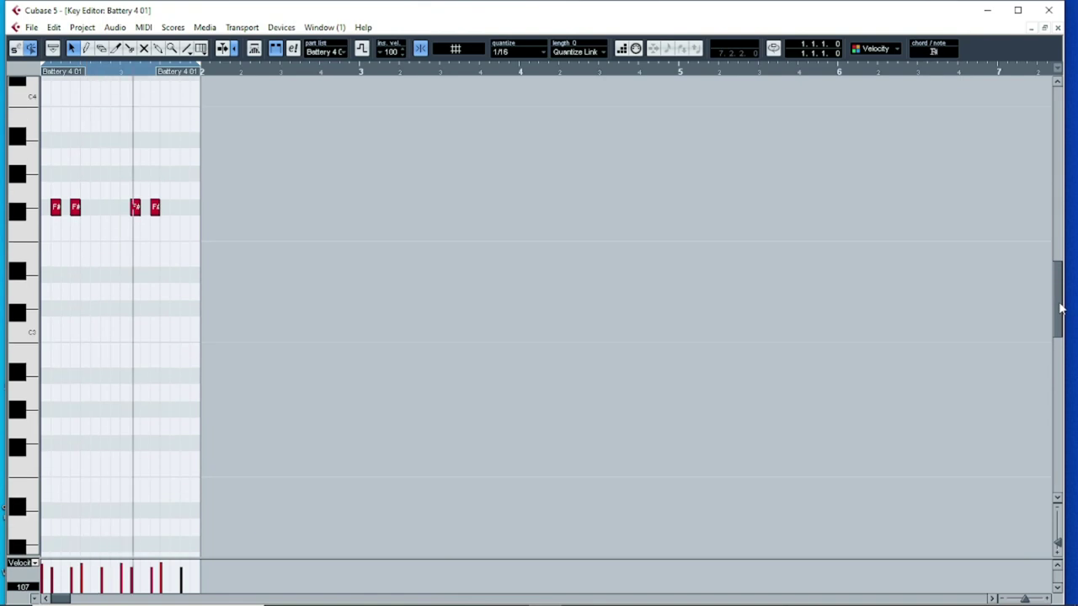
click(1057, 28)
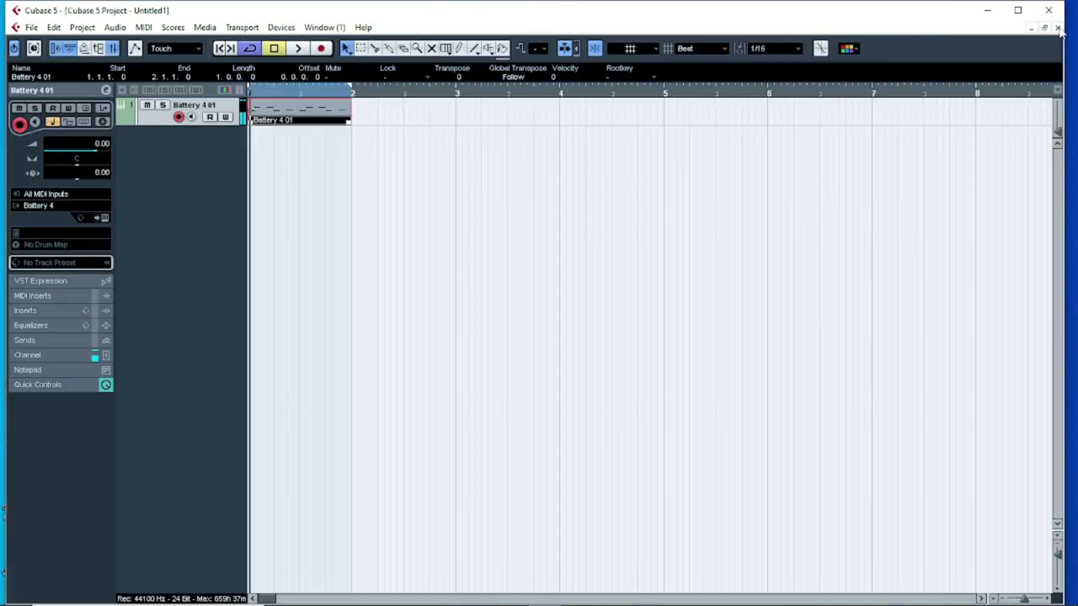
Play back the Battery 4 01 pattern from its start and check the Shaker Bro 1 cell's key range in Battery 4
double_click(298, 112)
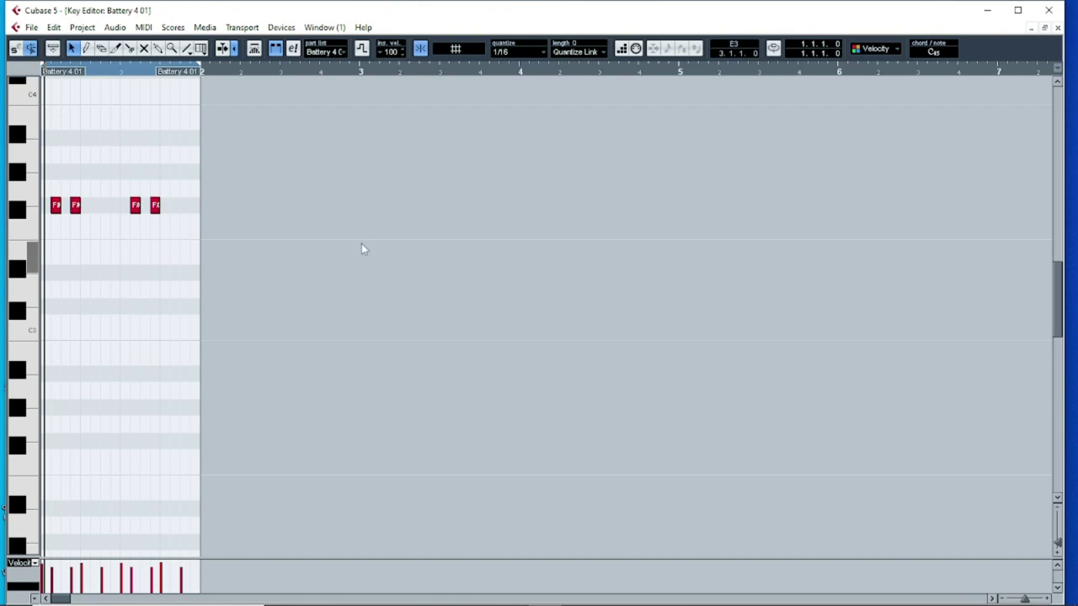
key(h)
key(h)
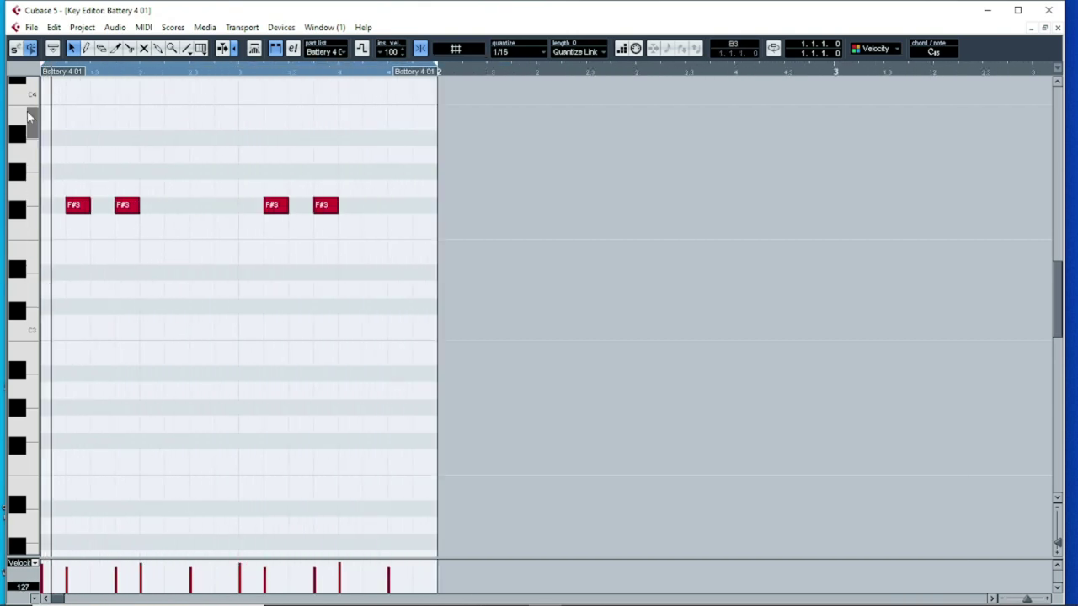
drag(96, 75, 22, 70)
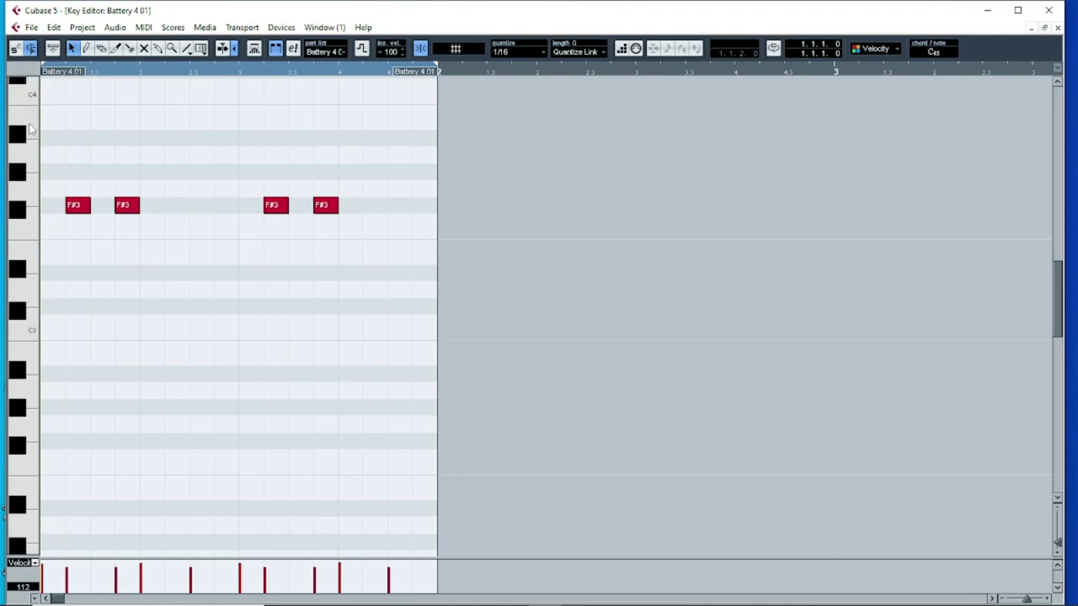
click(1058, 29)
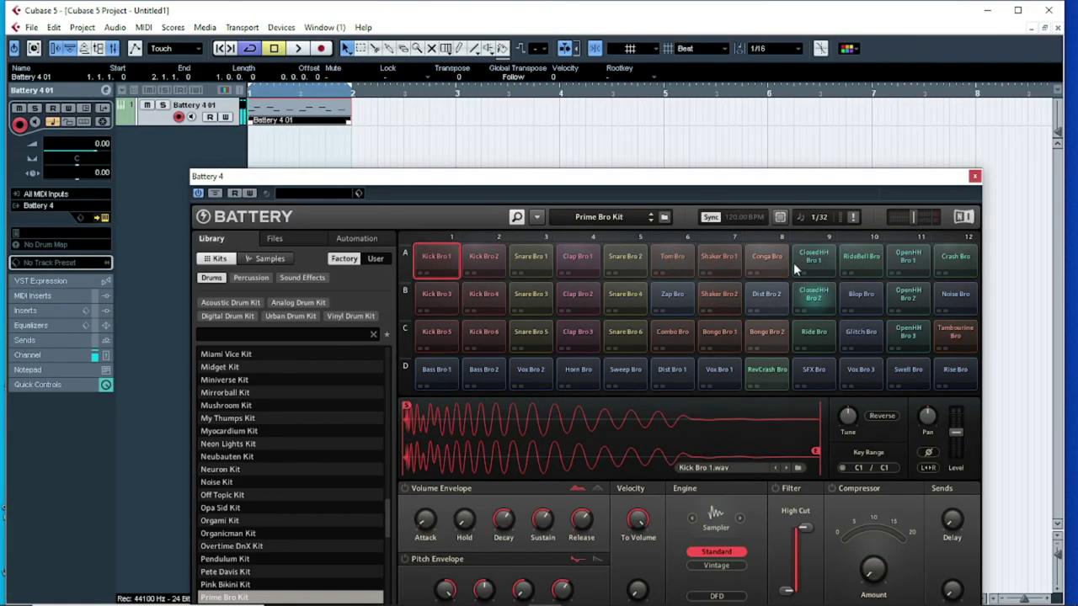
click(716, 257)
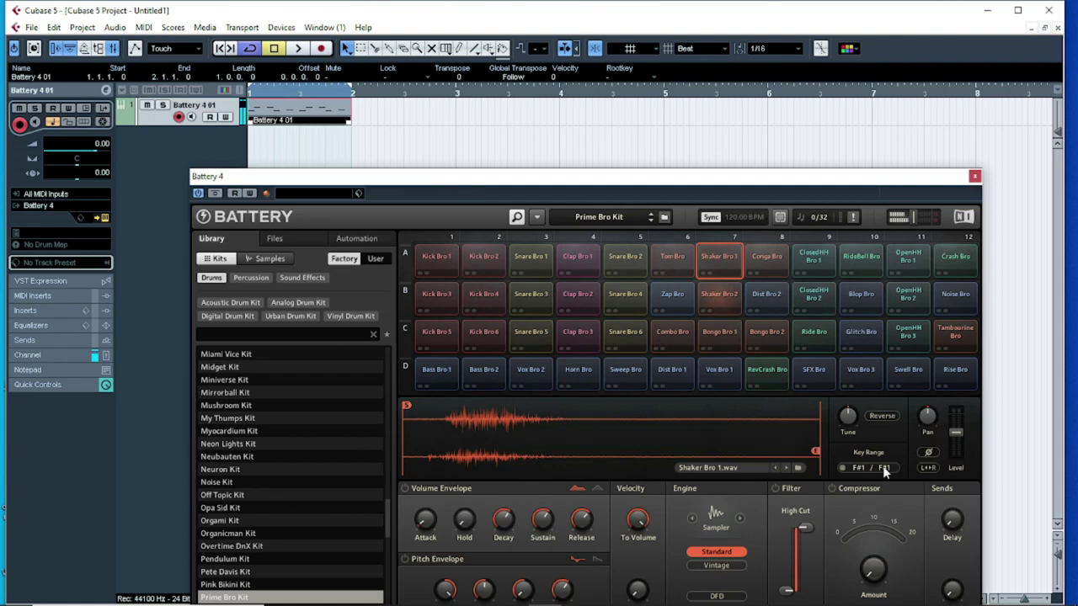
Reopen the Battery 4 01 part and quantize its four F#2 shaker notes to 1/16
double_click(284, 122)
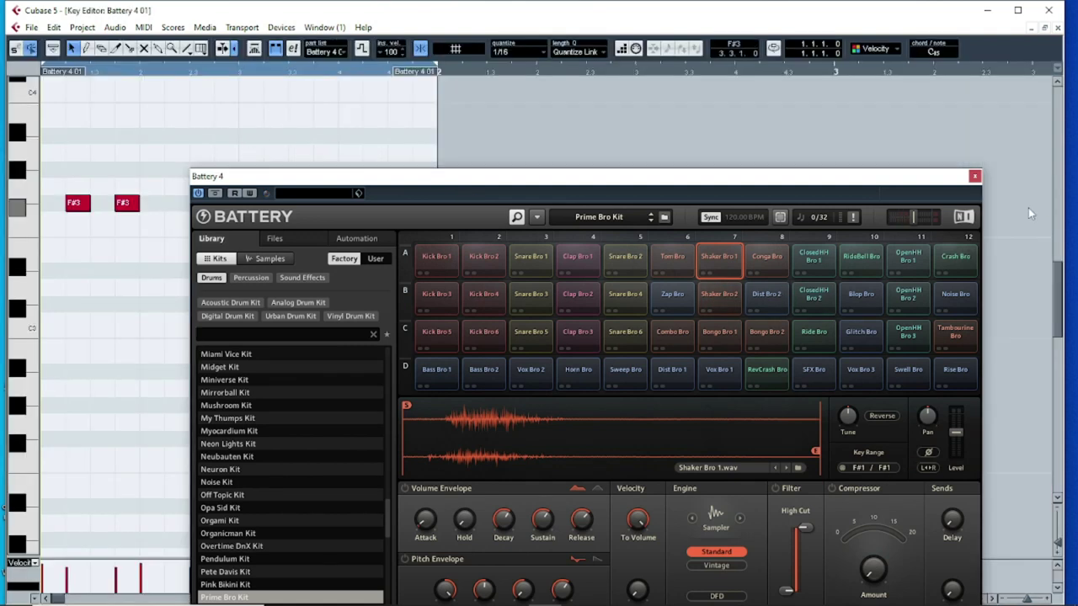
click(974, 176)
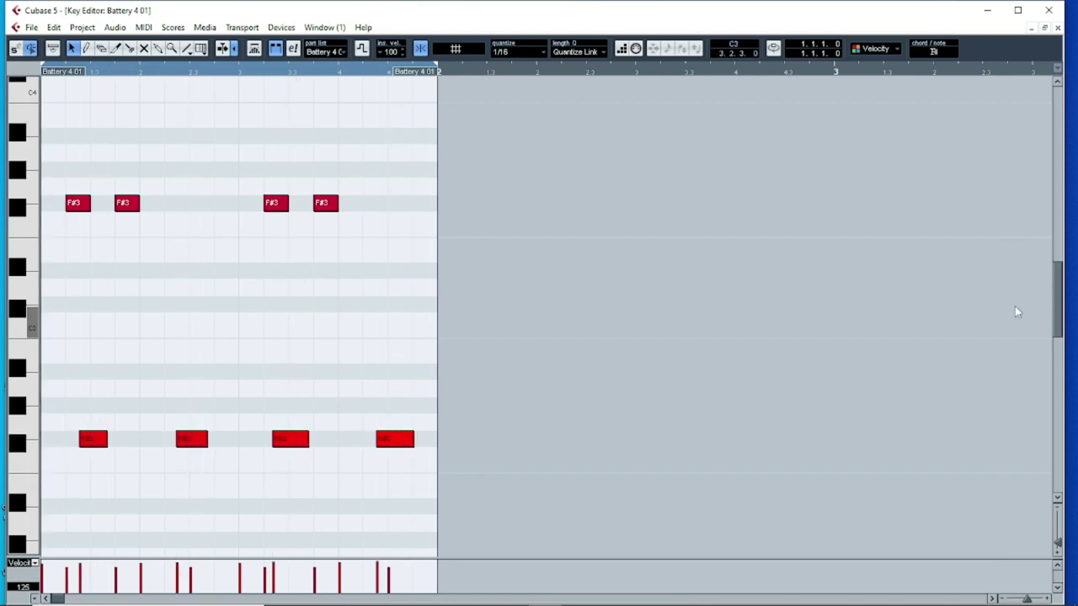
drag(1061, 320, 1060, 335)
drag(60, 349, 332, 402)
click(87, 348)
drag(51, 348, 660, 399)
key(q)
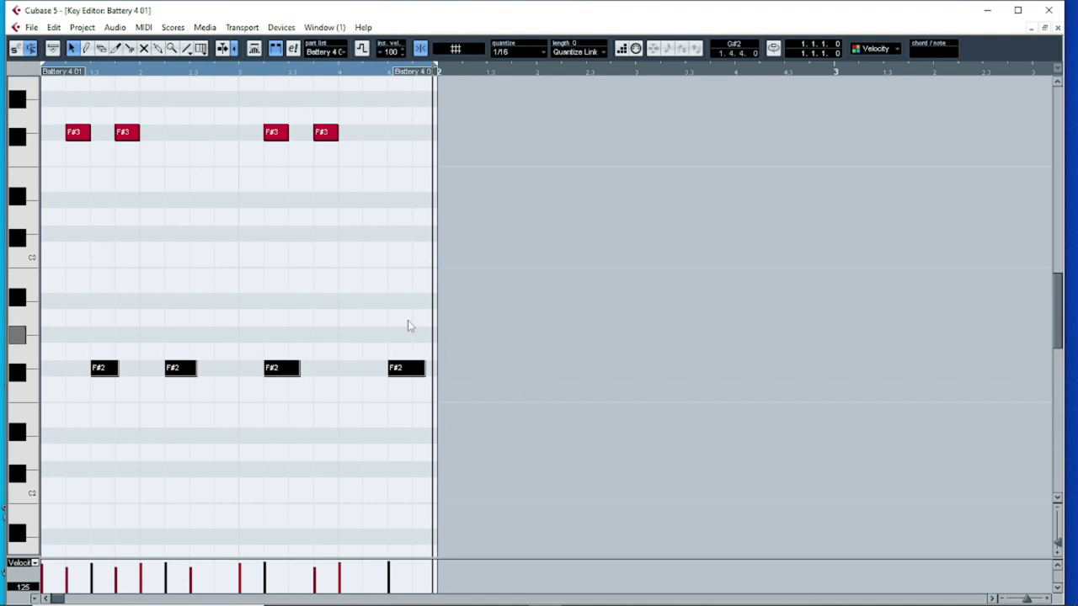
Move the second F#2 note to 1.2.3 and the last to 1.4.2, and shorten the third to a sixteenth
click(299, 290)
drag(181, 373, 214, 372)
drag(299, 370, 289, 372)
mouse_move(399, 376)
mouse_down()
mouse_move(378, 382)
mouse_move(399, 374)
mouse_up()
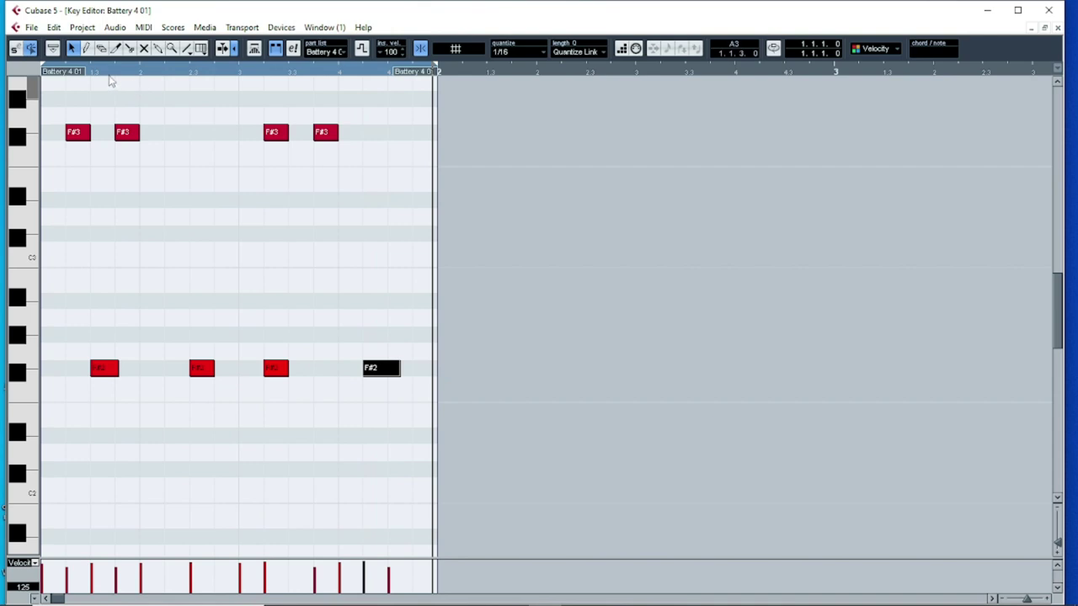
drag(41, 71, 39, 80)
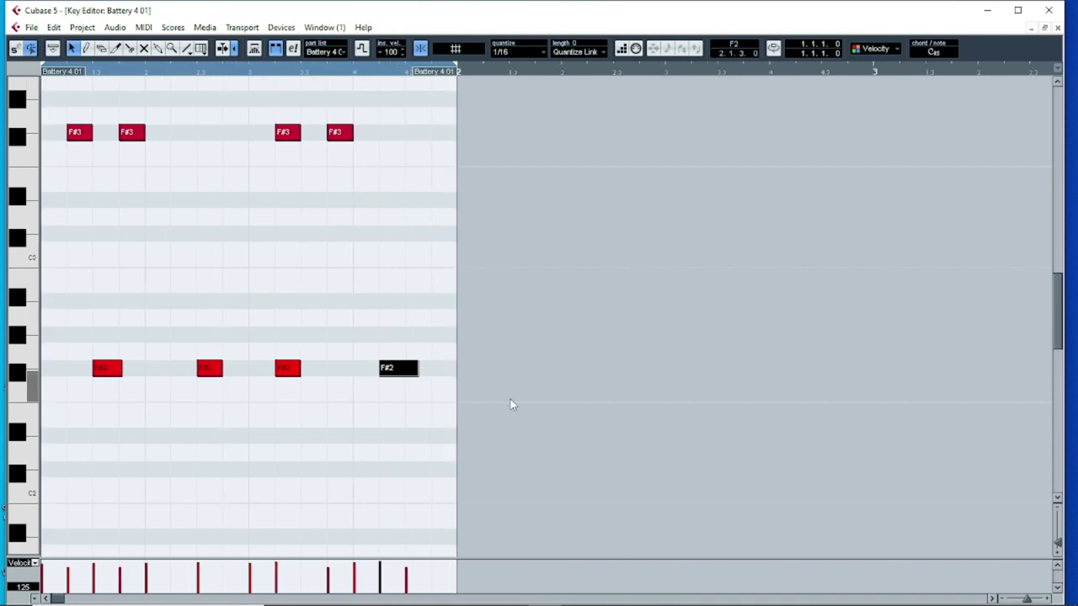
Move the third F#2 note to 1.3.3, place the last at 1.4.3 with a sixteenth length, and play back the pattern
drag(295, 374, 324, 376)
mouse_move(413, 372)
mouse_down()
mouse_move(444, 379)
mouse_move(428, 371)
mouse_up()
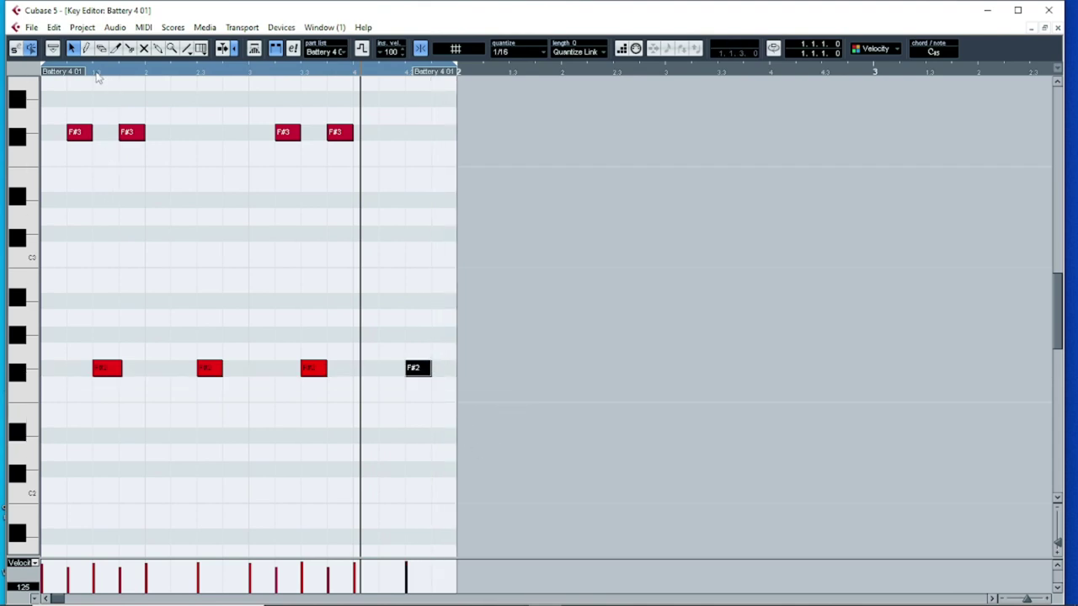
drag(97, 72, 101, 105)
key(period)
key(g)
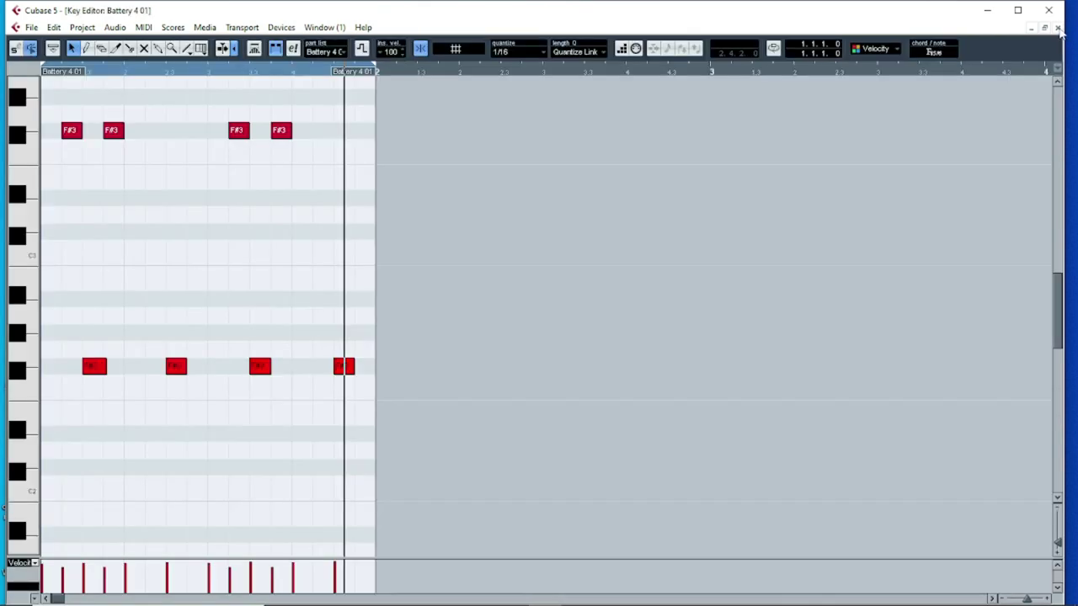
click(1058, 28)
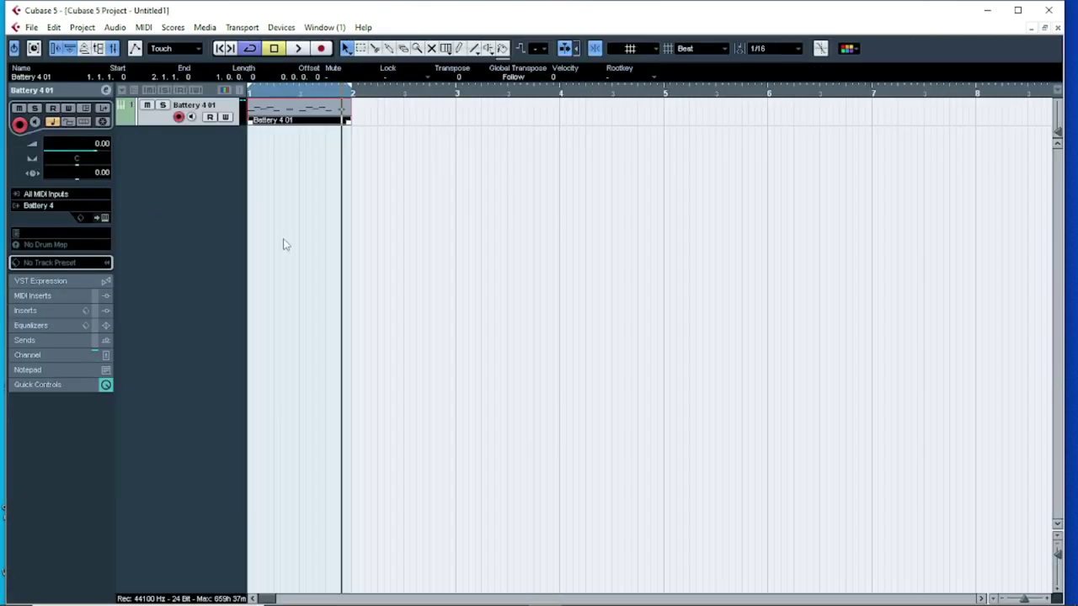
Audition Battery 4 cells including Combo Bro, Zap Bro, Shaker Bro 2, Dist Bro 2 and Blop Bro, and check ClosedHH Bro 2's key range
click(101, 218)
click(678, 341)
click(675, 300)
click(723, 303)
click(765, 303)
click(827, 302)
click(851, 300)
click(816, 300)
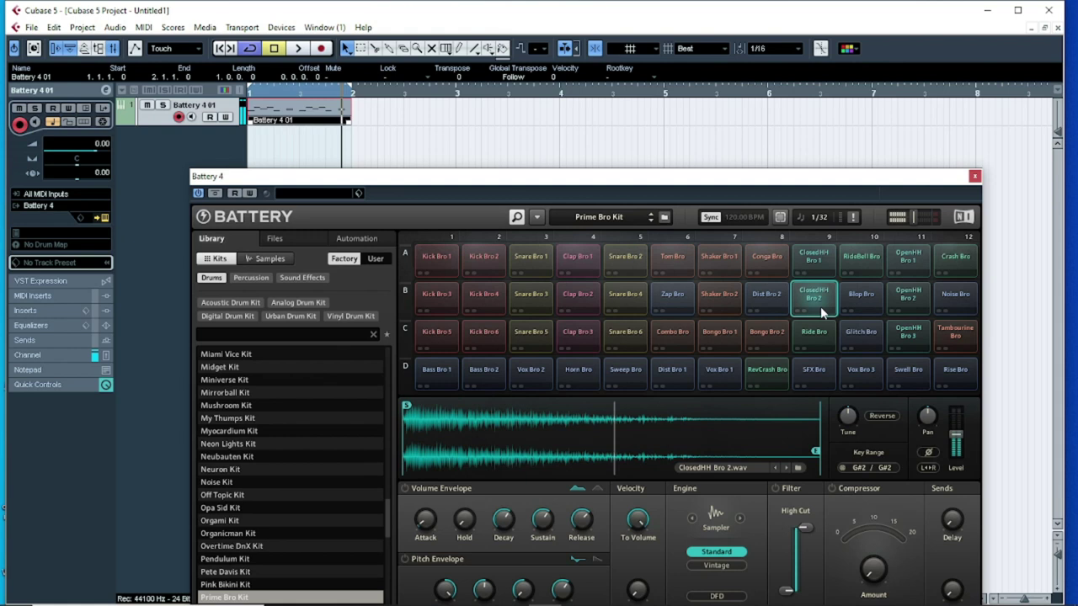
click(821, 300)
click(795, 303)
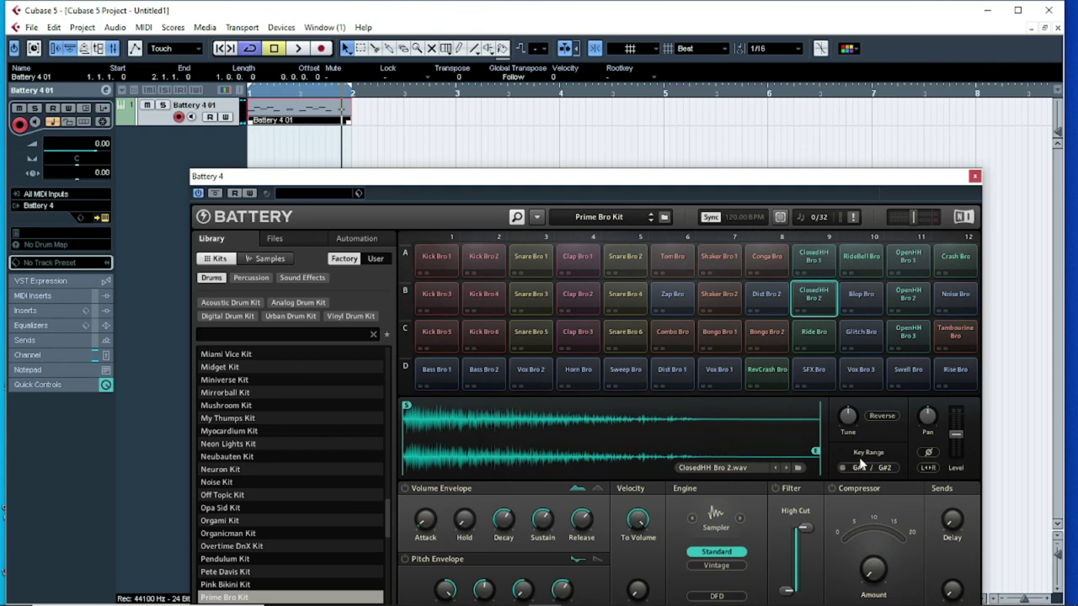
Reopen the Battery 4 01 part in the Key Editor and quantize its eight G#2 hi-hat notes to 1/16
click(975, 176)
double_click(303, 115)
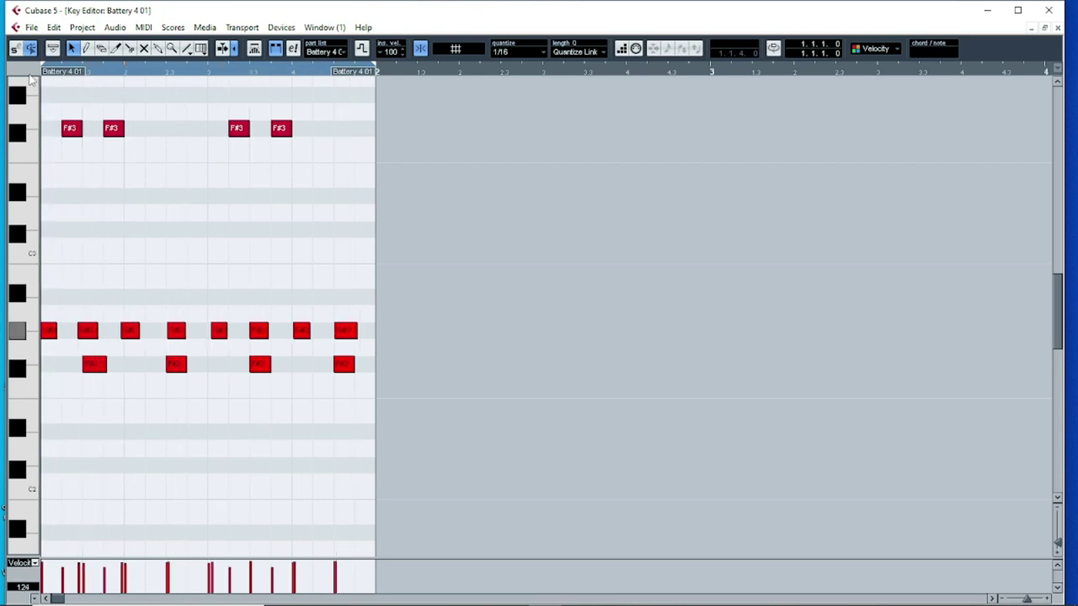
key(space)
drag(59, 329, 53, 328)
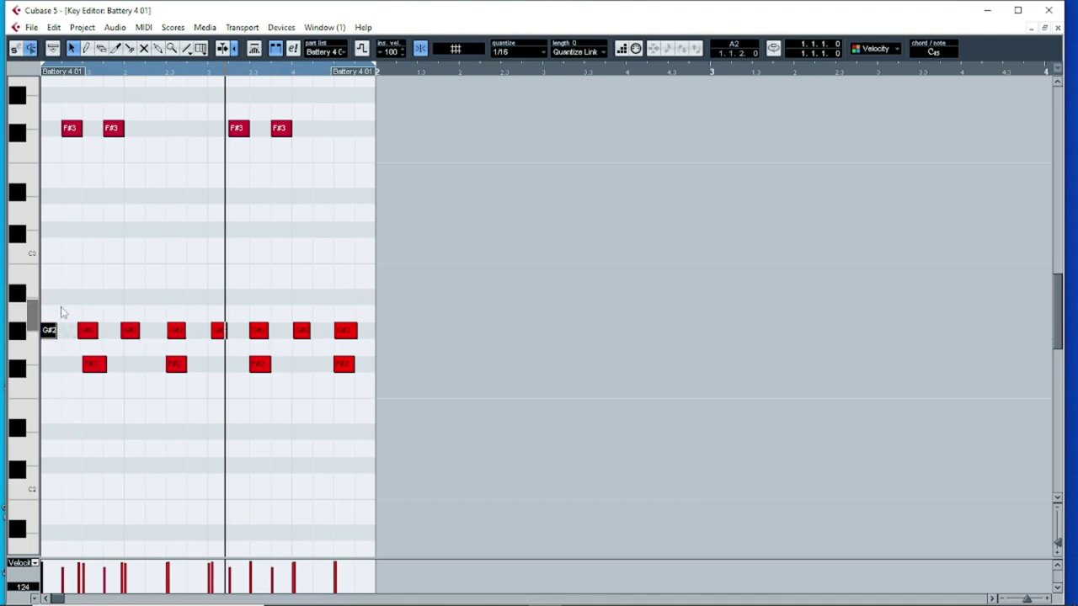
drag(53, 318, 452, 348)
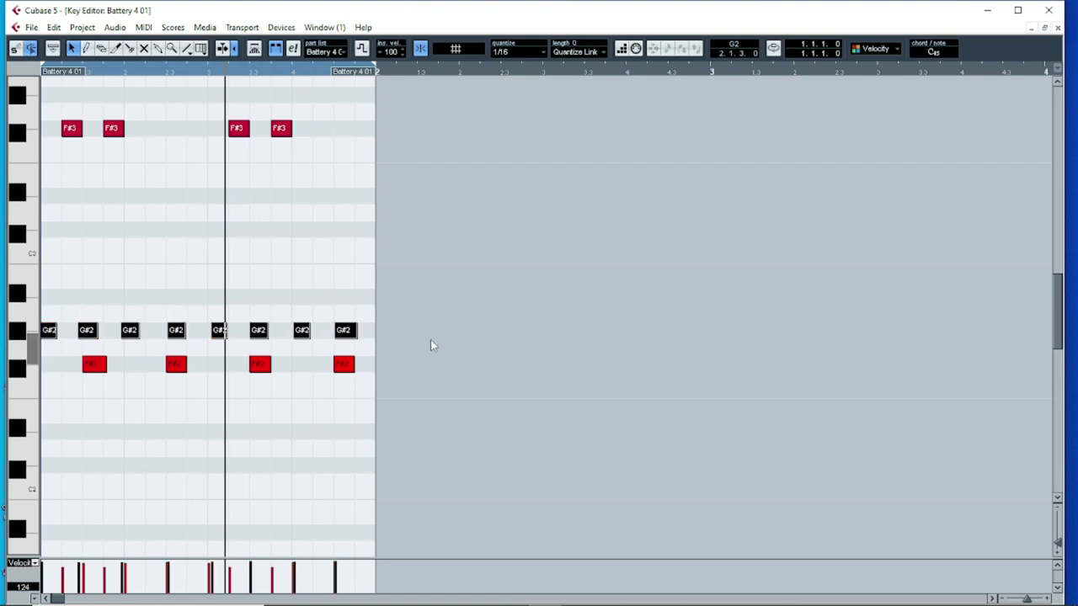
key(q)
click(236, 241)
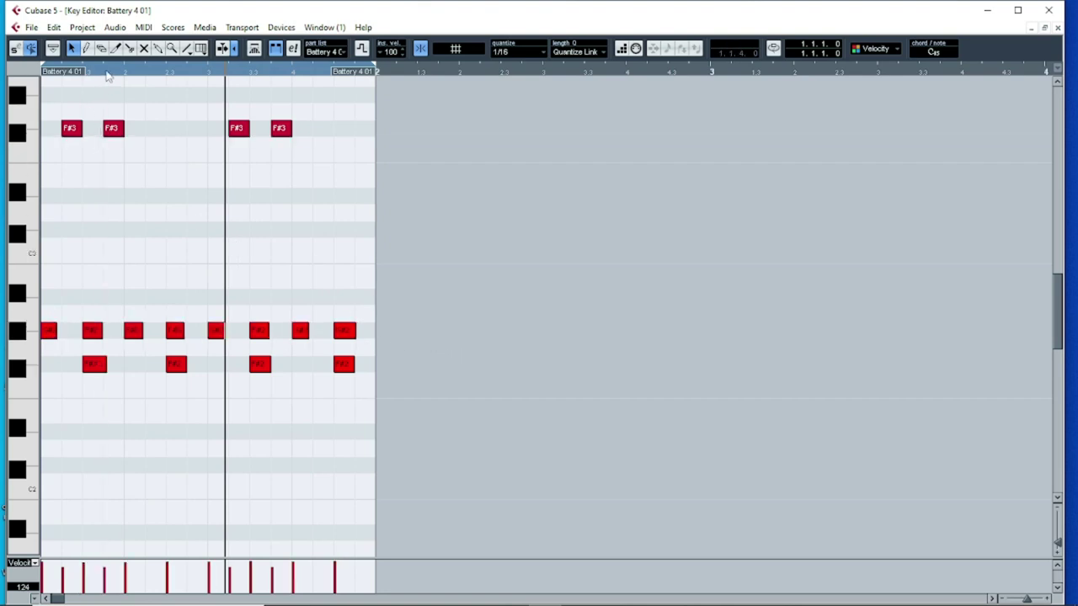
Play back the pattern with the quantized hi-hats and return to the project window
drag(107, 74, 41, 82)
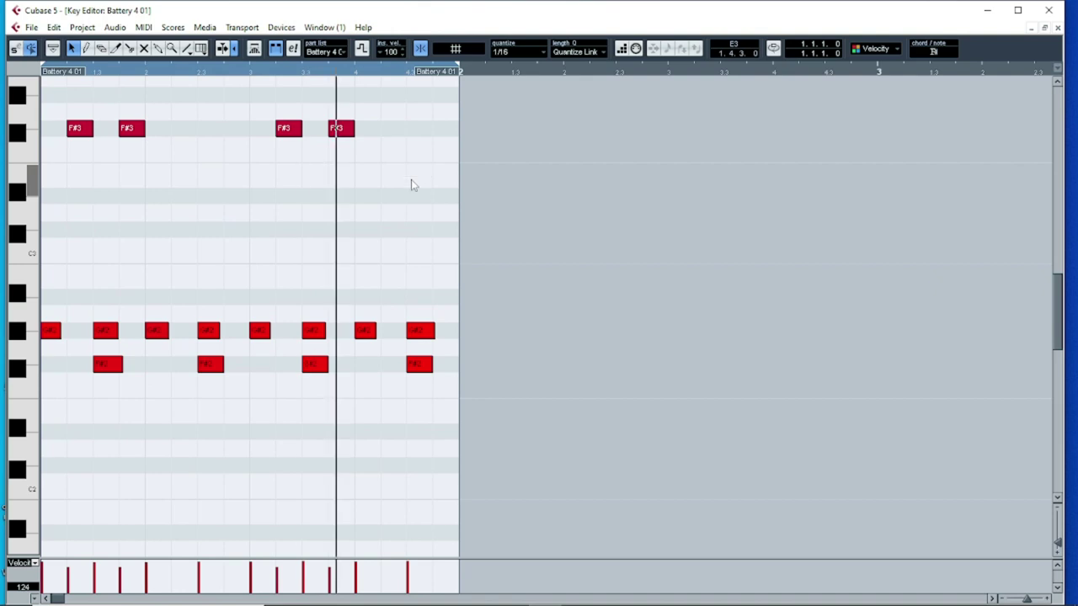
key(g)
key(g)
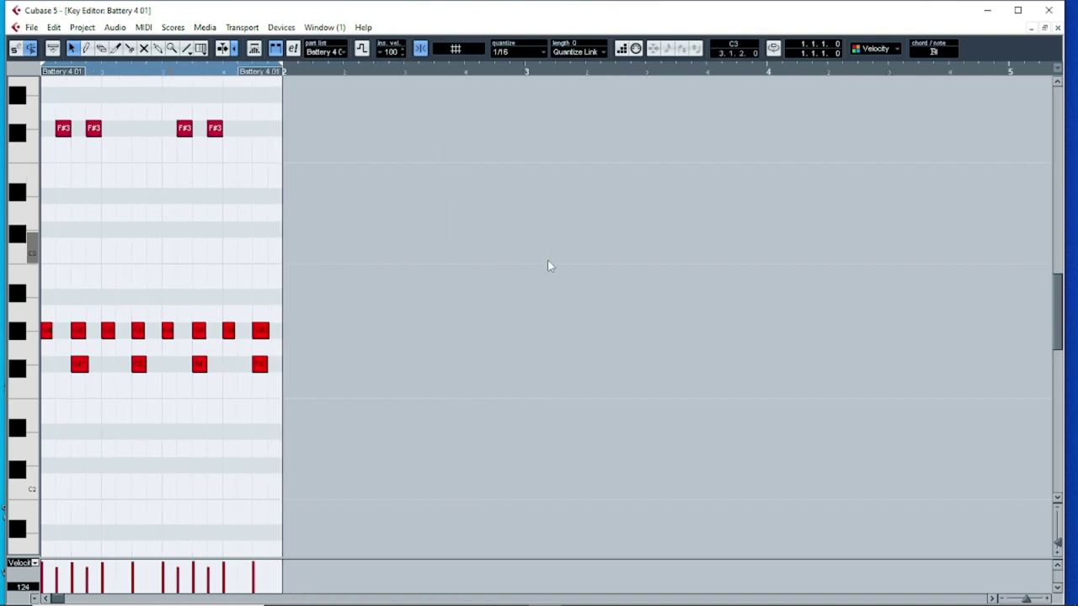
key(space)
key(space)
click(1058, 28)
double_click(315, 121)
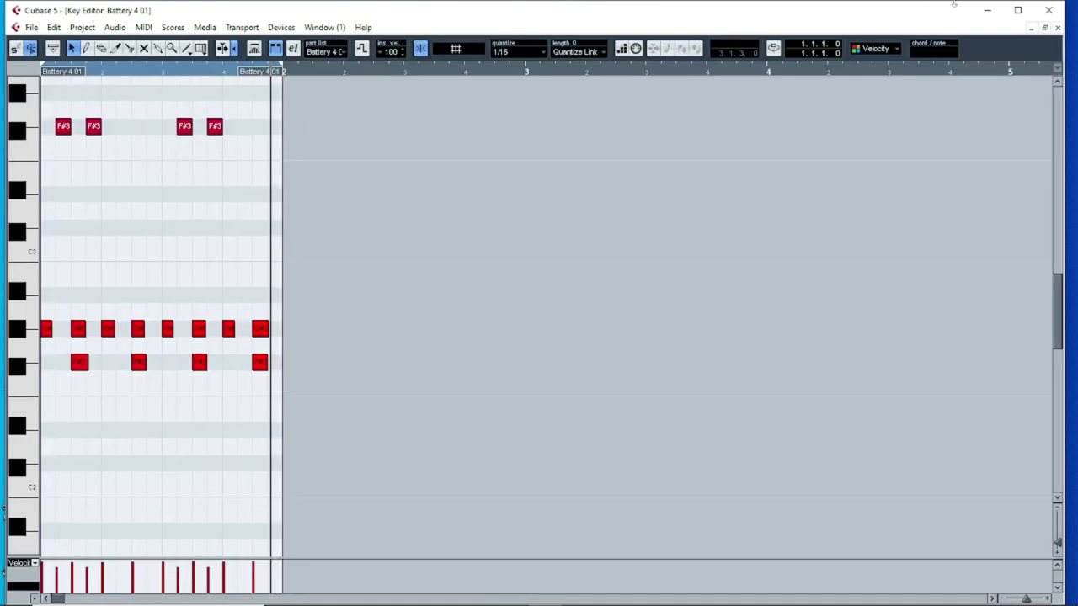
click(1059, 29)
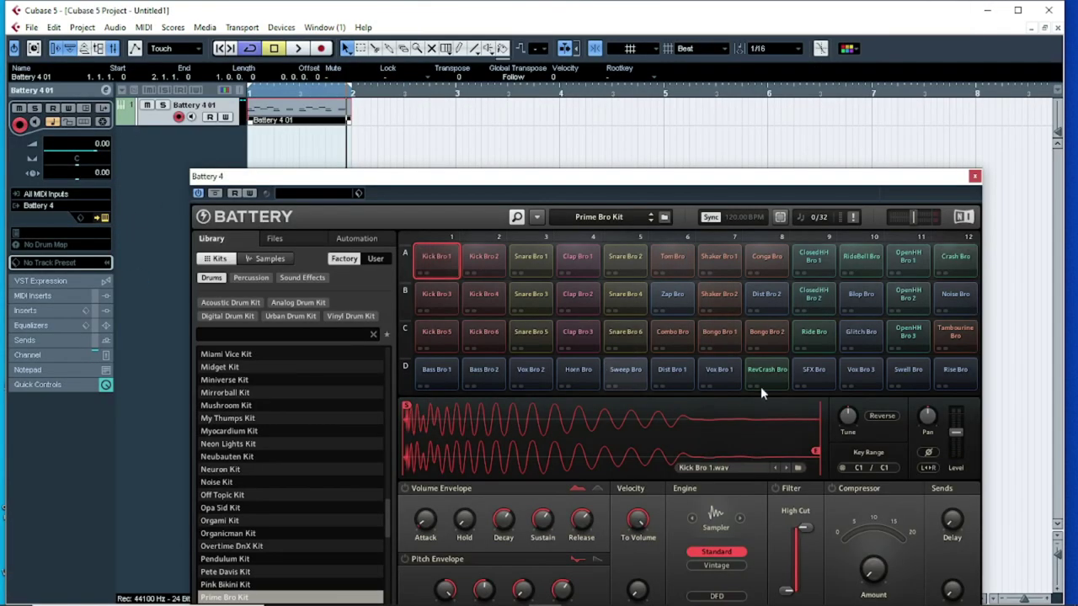
Audition Battery 4 cells for another layer, including Ride Bro, Glitch Bro, Blop Bro, OpenHH Bro 2 and 3, Tambourine Bro and Noise Bro
click(817, 330)
click(860, 334)
click(866, 294)
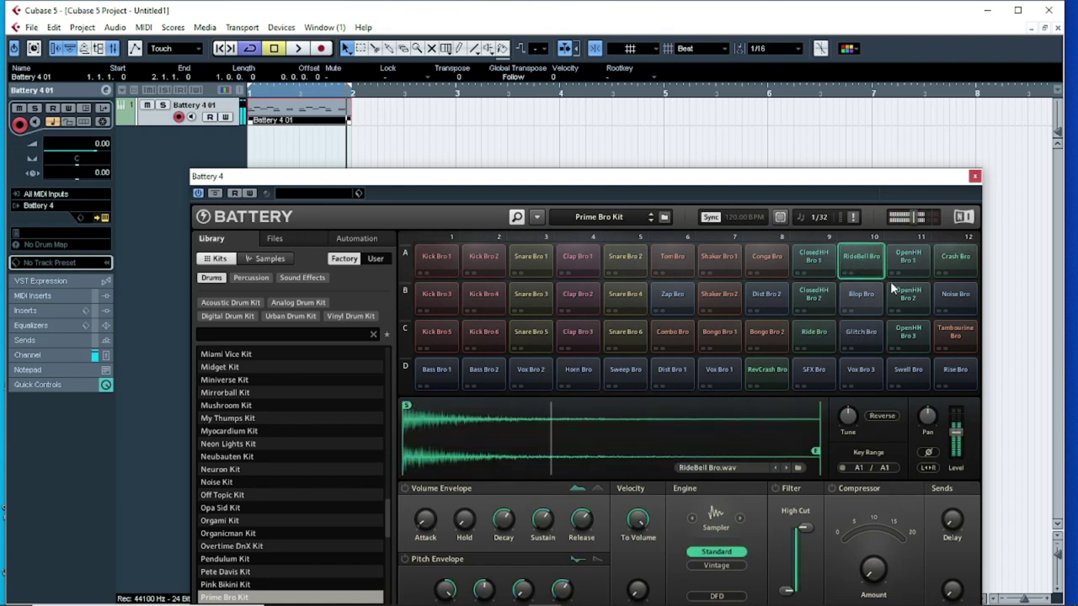
click(906, 294)
click(905, 332)
click(952, 331)
click(956, 298)
Try out a rhythm on the Tambourine Bro cell and close the instrument window
click(957, 333)
click(958, 335)
click(957, 336)
click(956, 336)
click(957, 336)
click(956, 336)
click(957, 335)
click(958, 335)
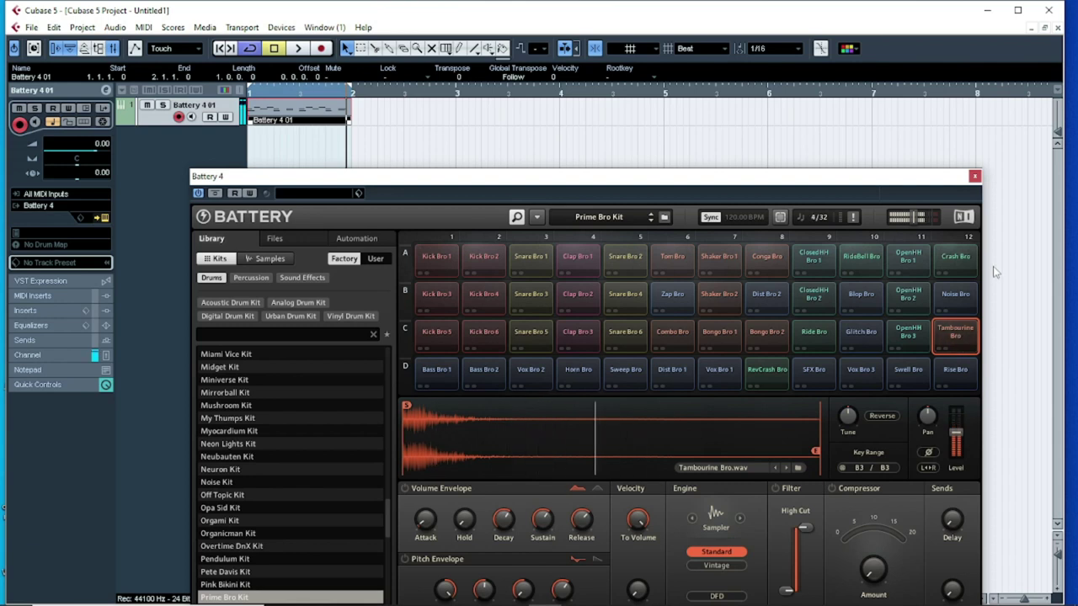
click(975, 177)
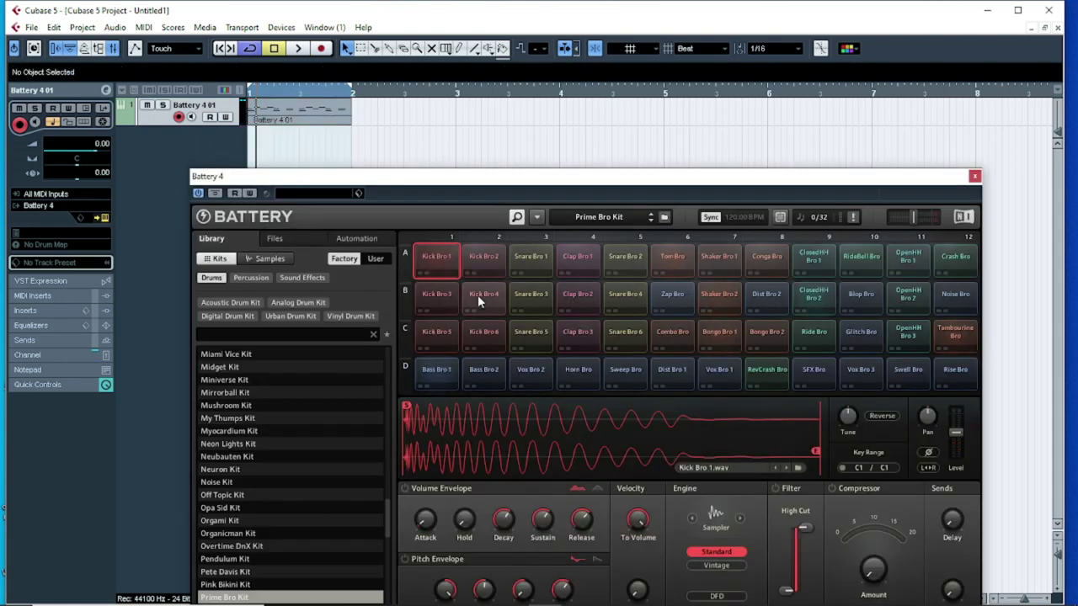
Audition Tambourine Bro in Battery 4 again and check its key range
click(955, 337)
click(954, 339)
click(954, 338)
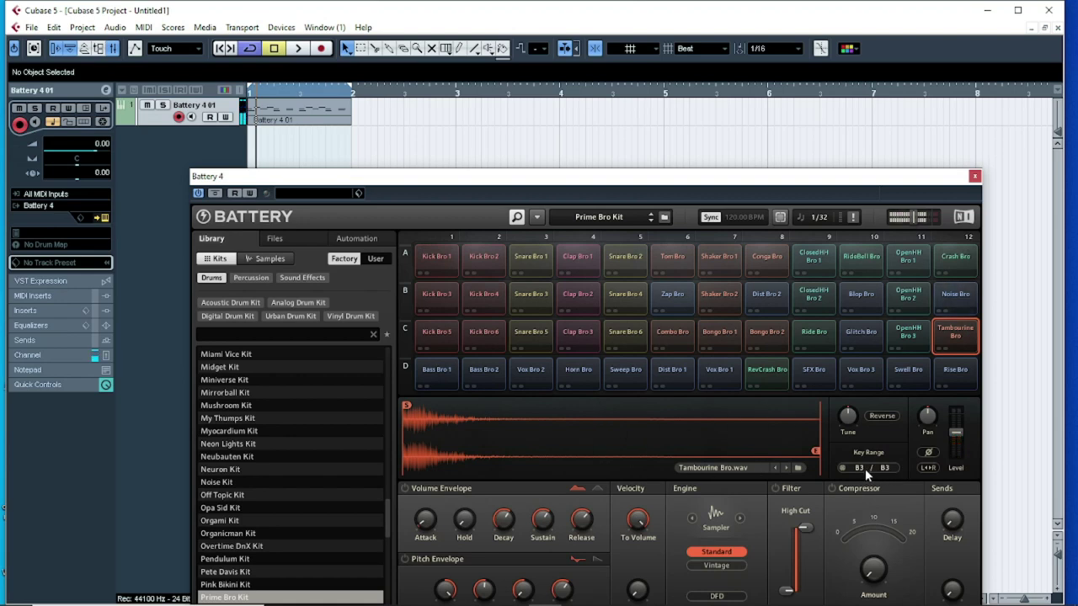
click(974, 175)
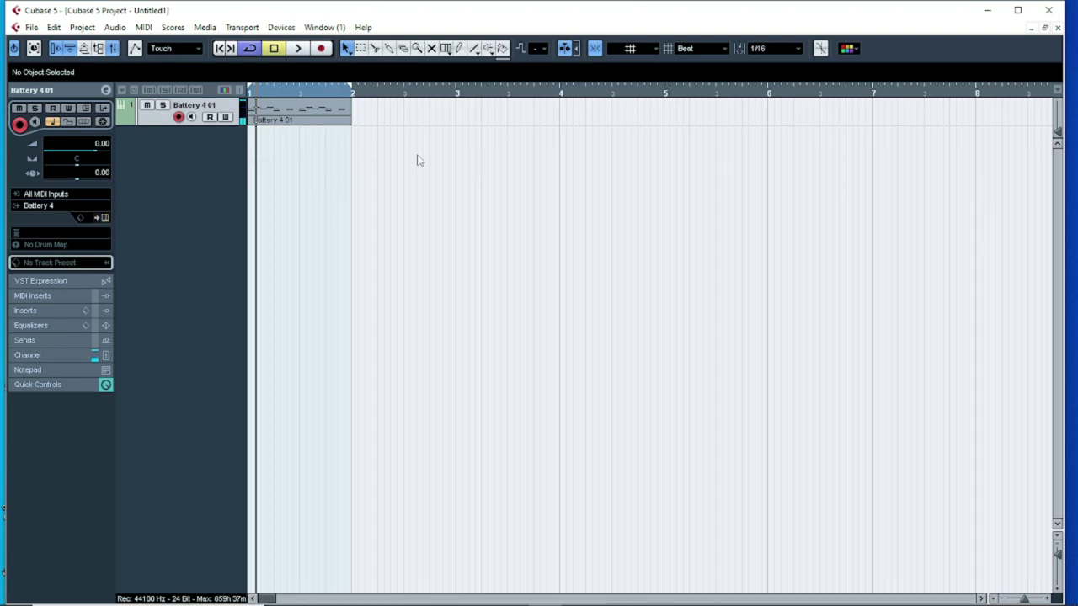
Reopen the Battery 4 01 part in the Key Editor and record four tambourine notes on B3
double_click(310, 118)
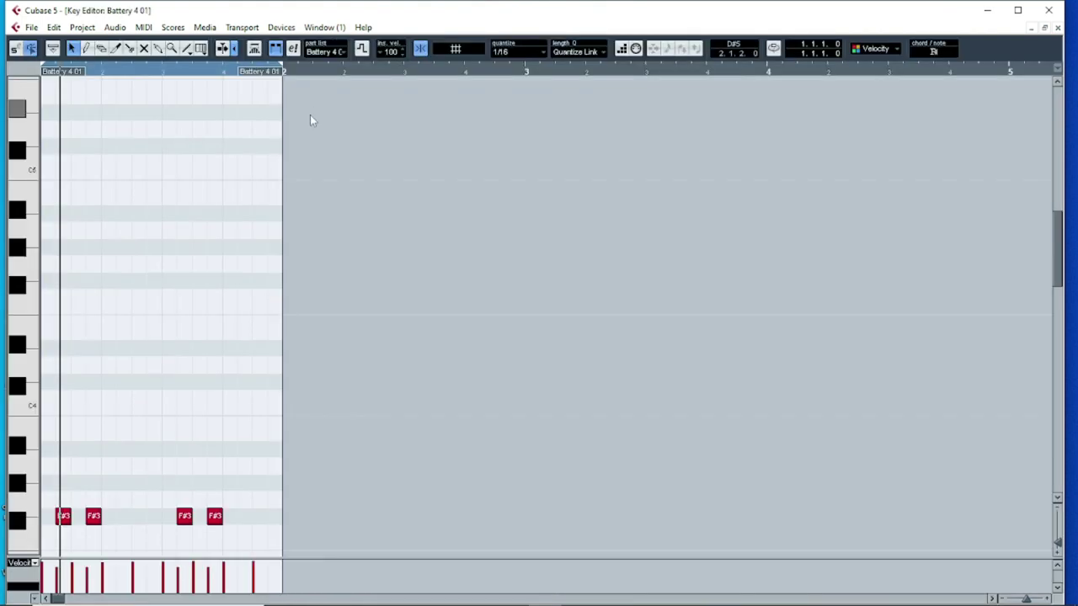
click(132, 72)
key(h)
key(h)
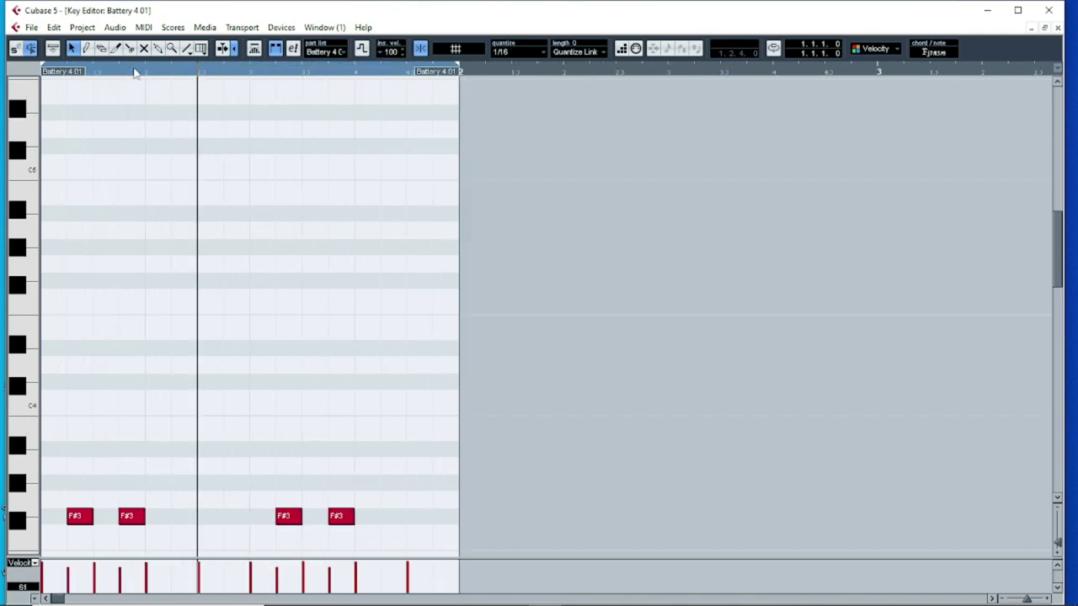
drag(25, 434, 12, 77)
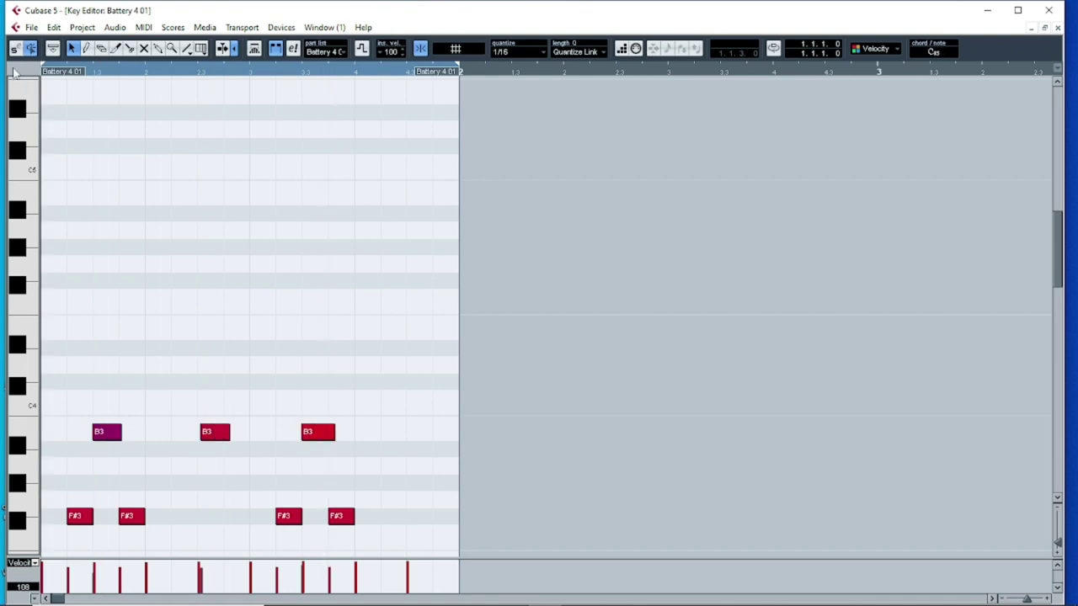
Quantize the four B3 tambourine notes to 1/16 and deselect them
drag(84, 409, 635, 472)
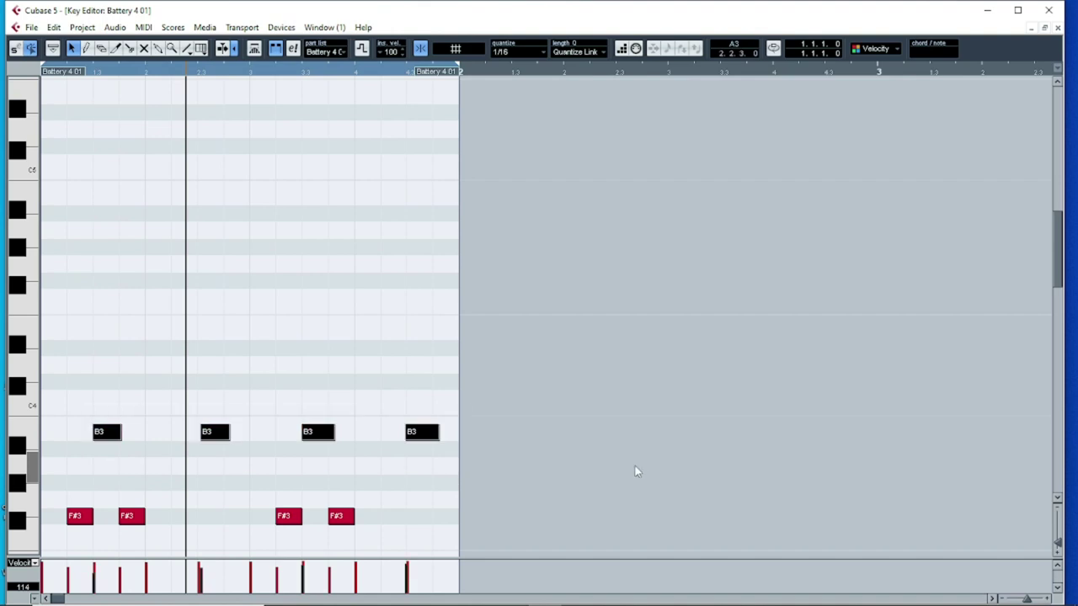
key(q)
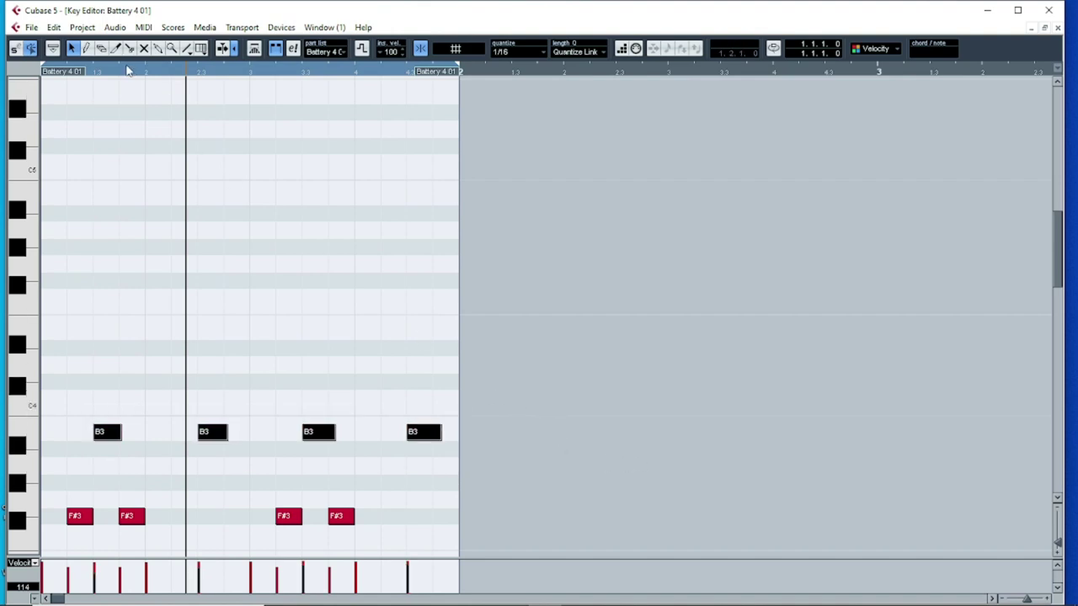
drag(126, 70, 50, 91)
key(KP_Decimal)
key(h)
key(g)
key(g)
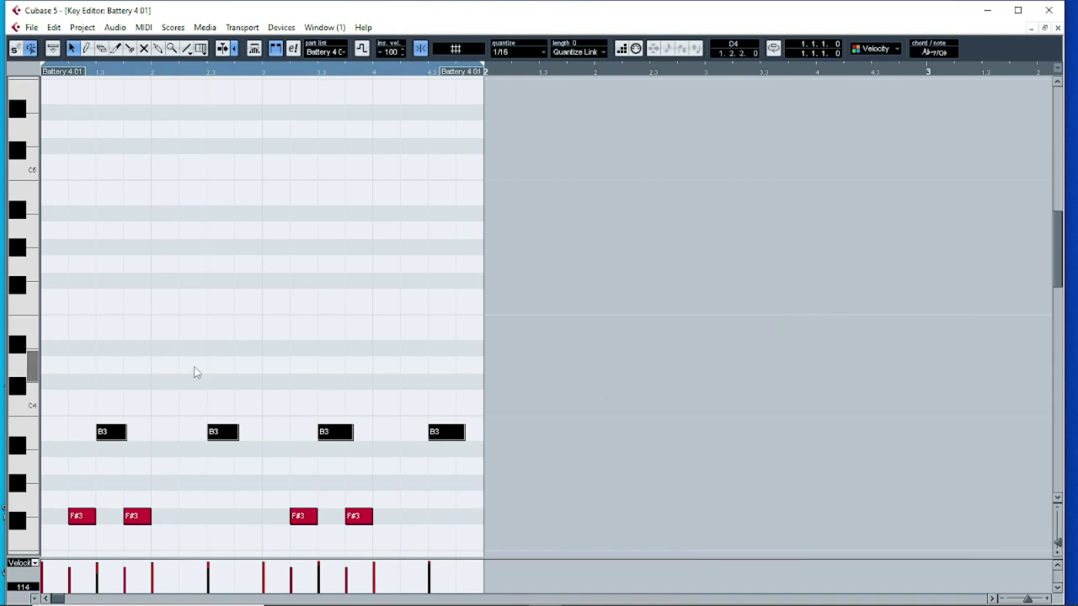
click(269, 426)
Play back the pattern with the tambourine notes and return to the project window
key(space)
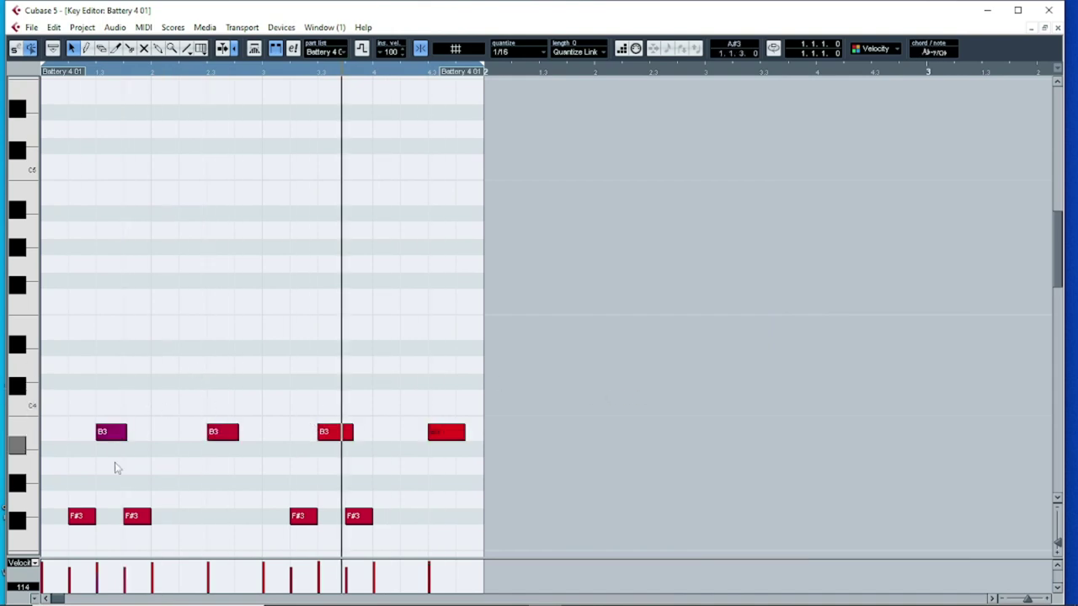
key(g)
key(g)
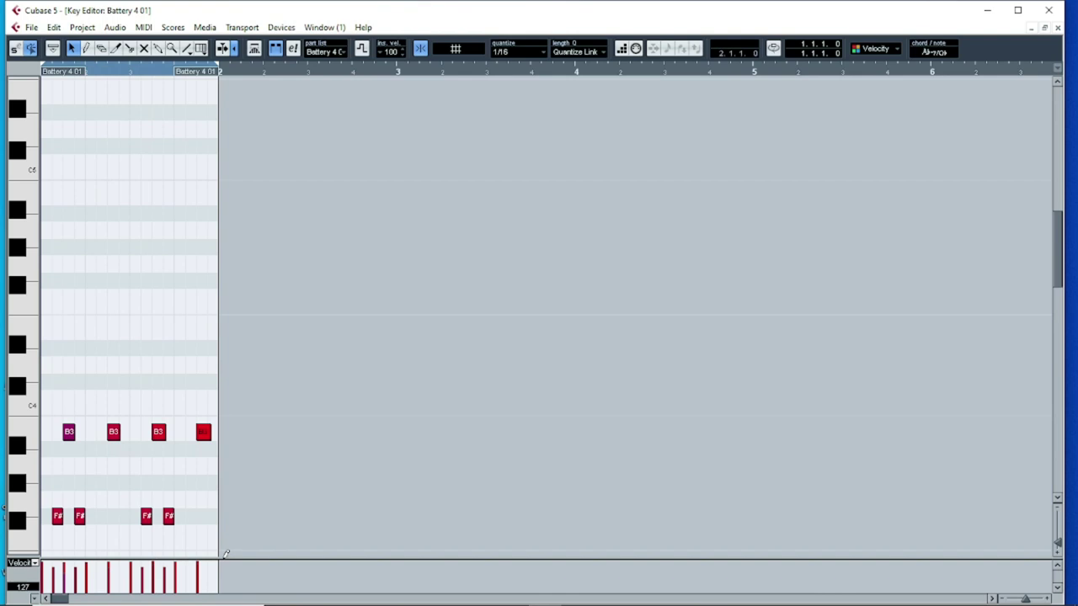
key(h)
key(h)
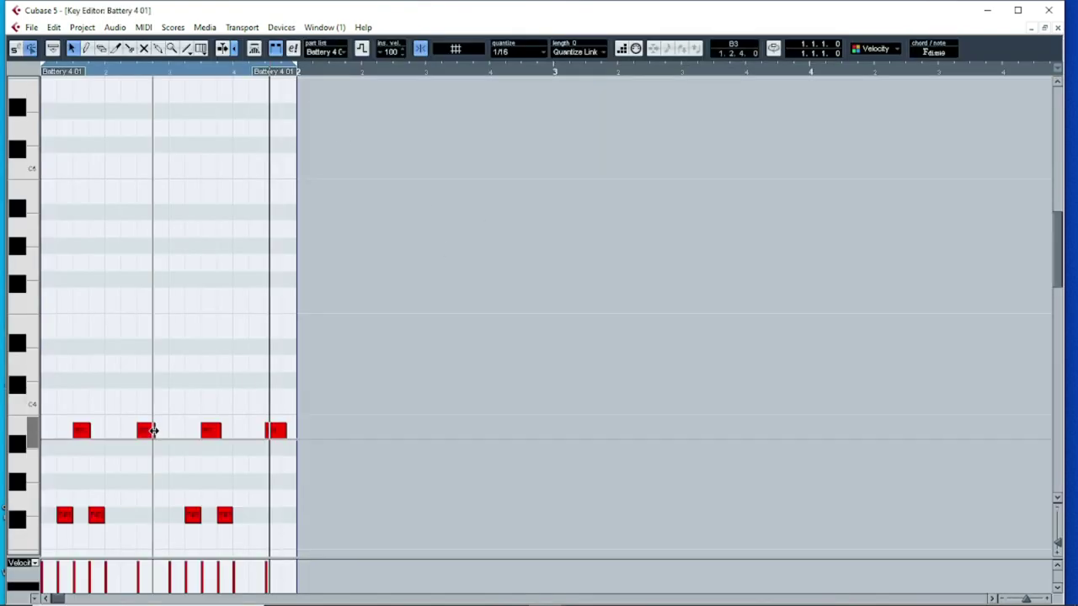
click(1057, 27)
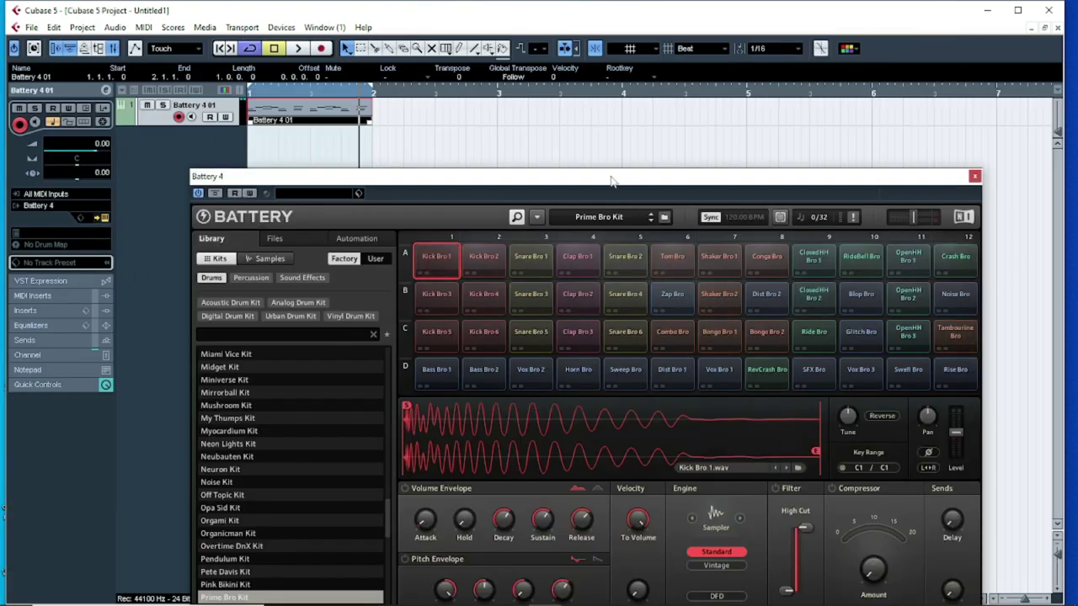
Move the Battery 4 window higher and audition Kick Bro 6 and Snare Bro 1, 2, 3, 4 and 6
drag(610, 176, 586, 99)
click(511, 182)
click(504, 215)
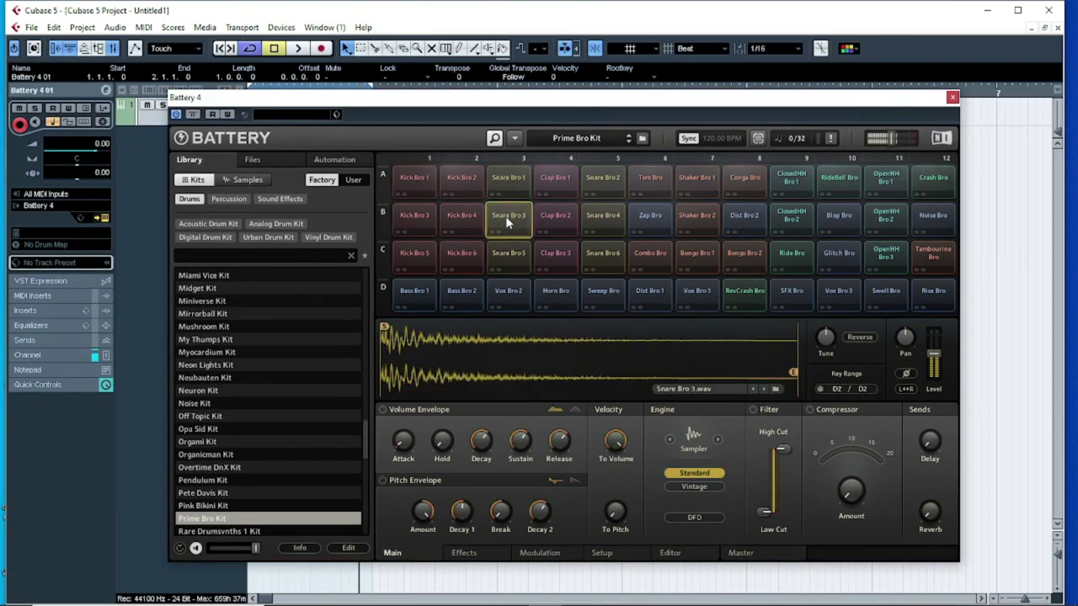
click(457, 255)
click(590, 253)
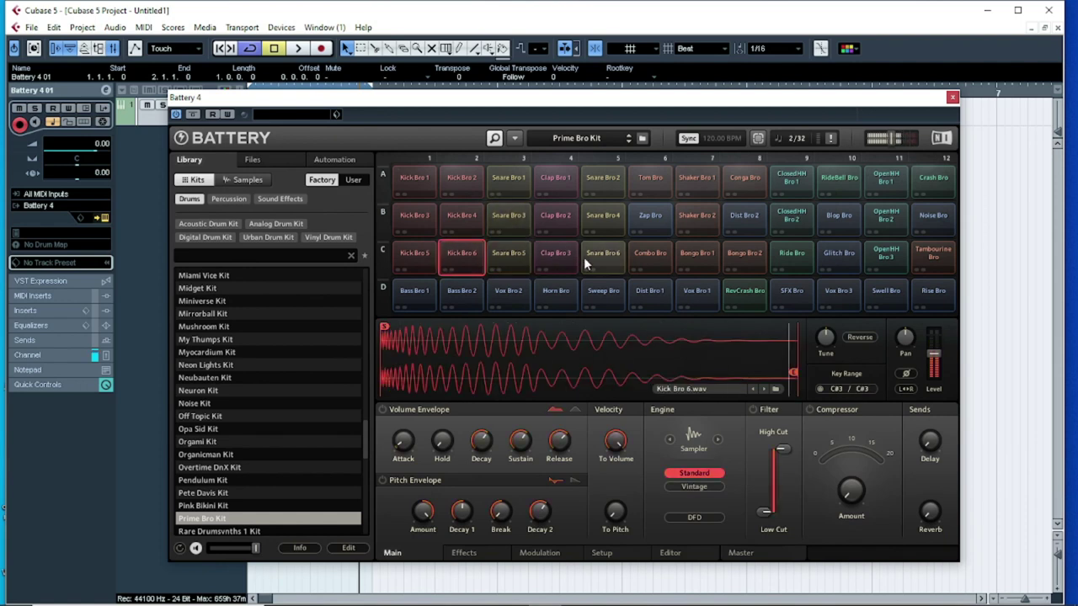
click(598, 217)
click(601, 178)
Try out a rhythm on the Snare Bro 6 cell
click(595, 258)
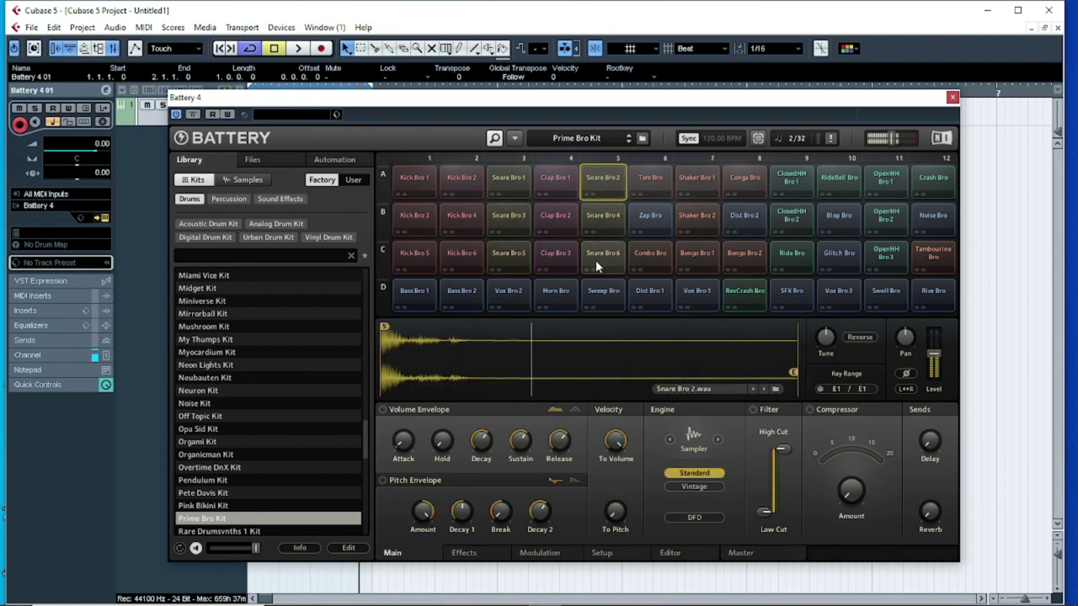
click(592, 257)
click(593, 257)
click(593, 256)
click(593, 257)
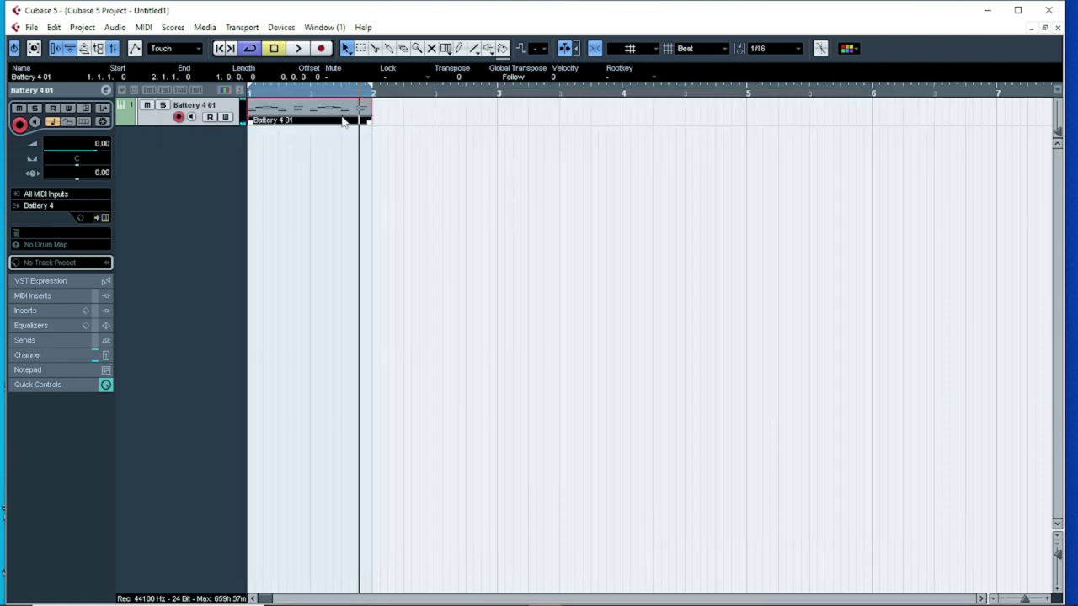
Reopen the Battery 4 01 part in the Key Editor and record four snare notes on E3
double_click(343, 121)
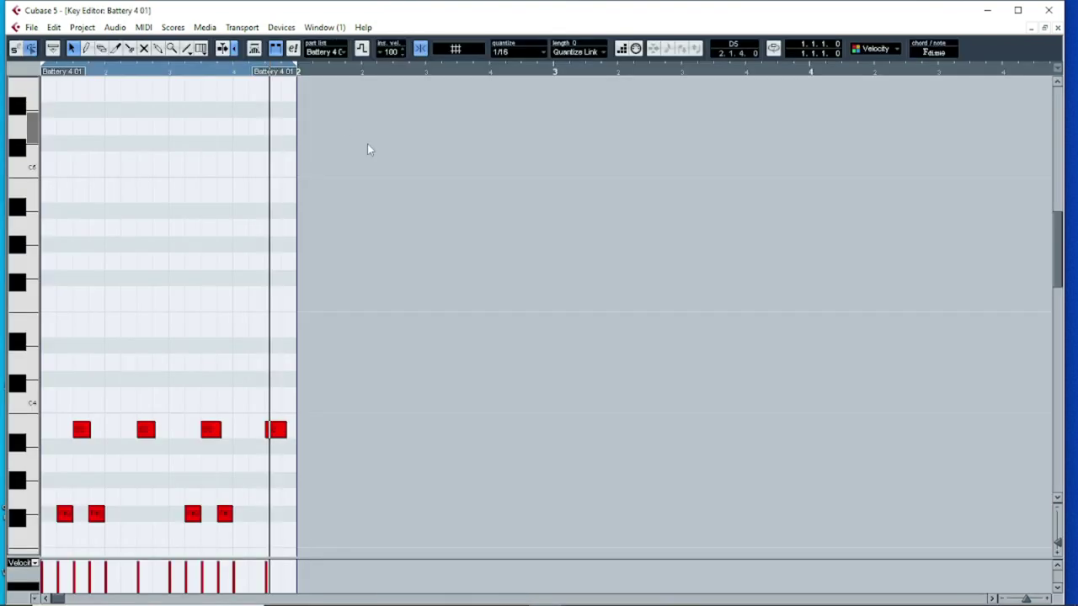
drag(1062, 283, 1061, 306)
drag(95, 72, 22, 85)
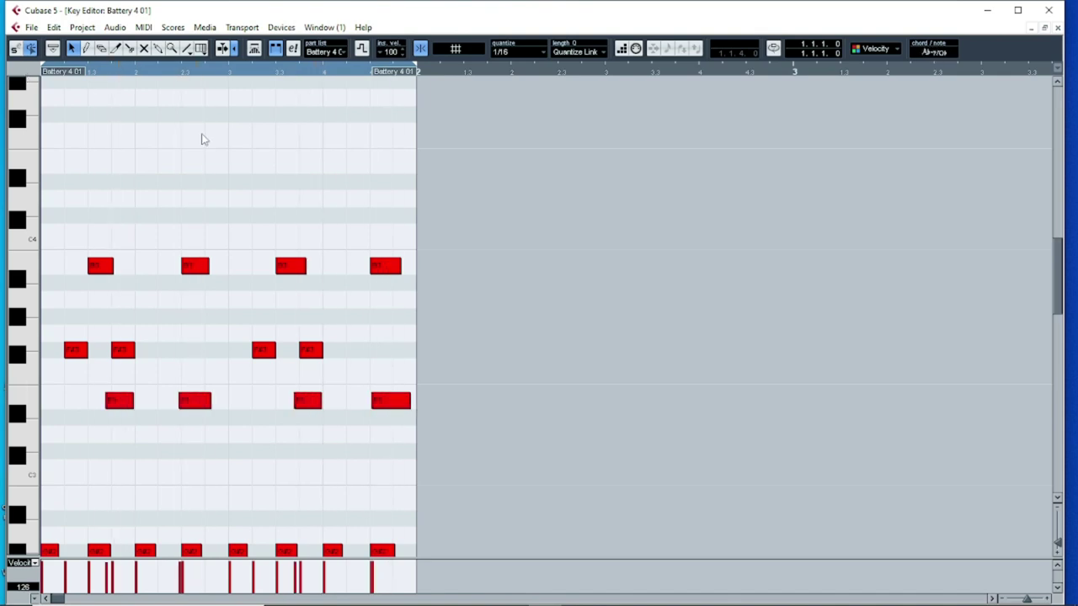
Quantize the four E3 snare notes to 1/16
drag(92, 387, 436, 455)
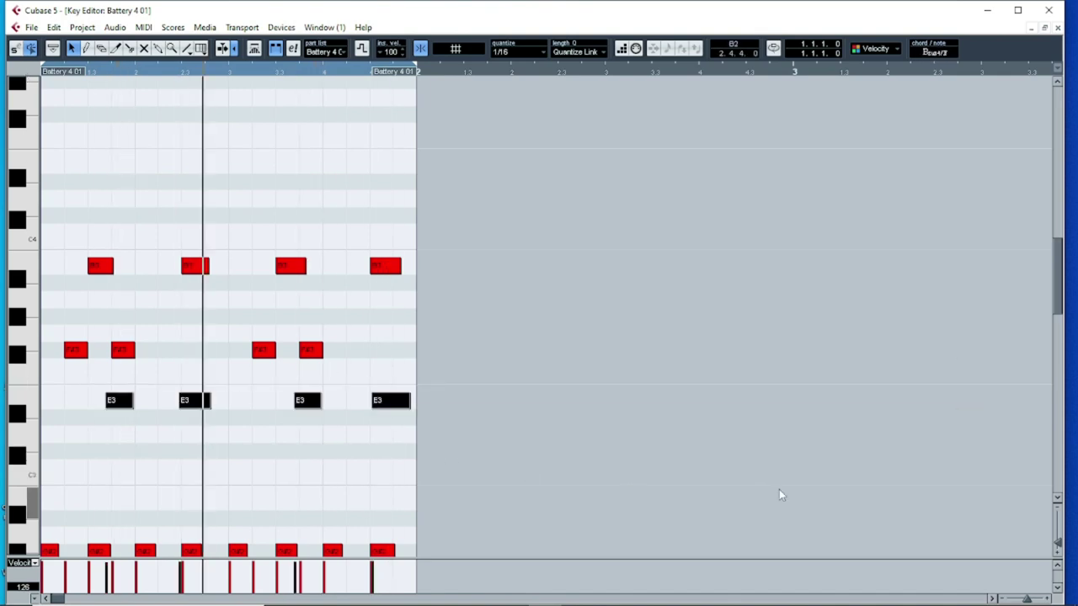
key(q)
drag(110, 74, 3, 81)
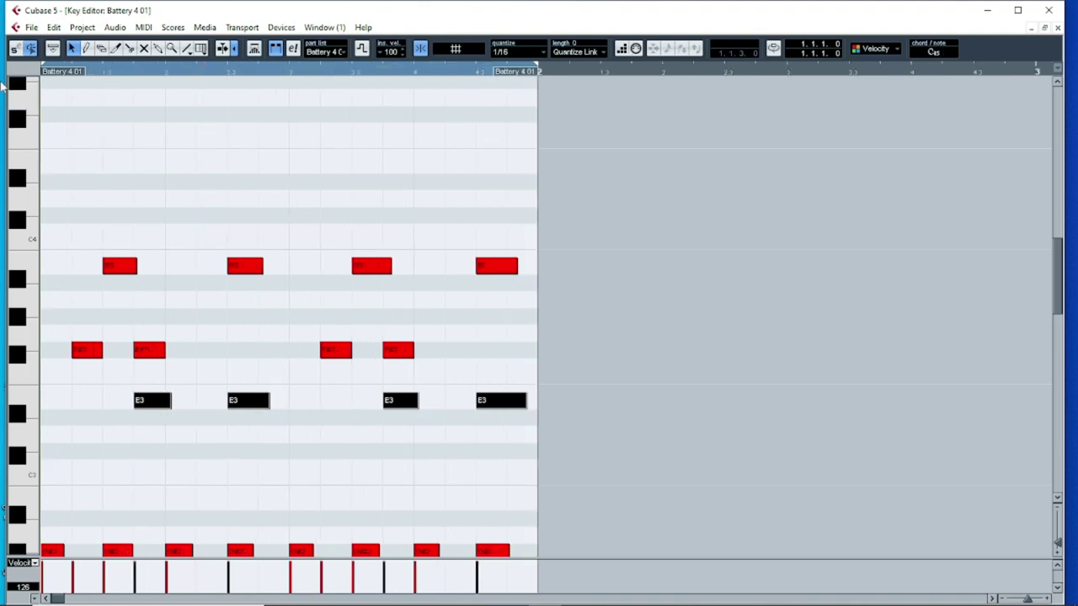
Review the layered pattern, close the Key Editor, stop playback and reopen the Battery 4 instrument window
drag(1057, 280, 1053, 308)
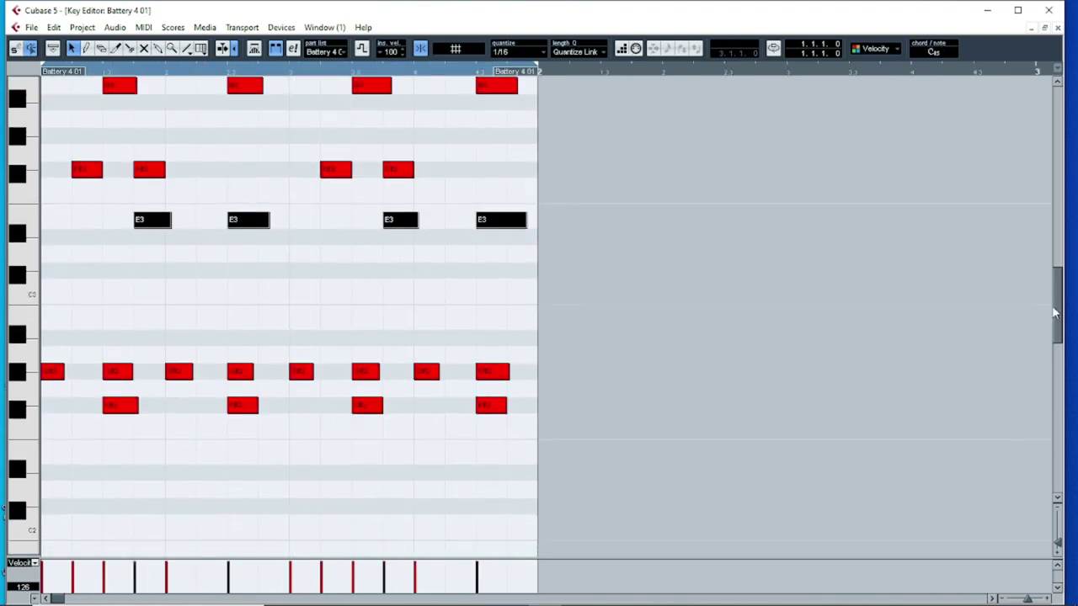
click(1058, 27)
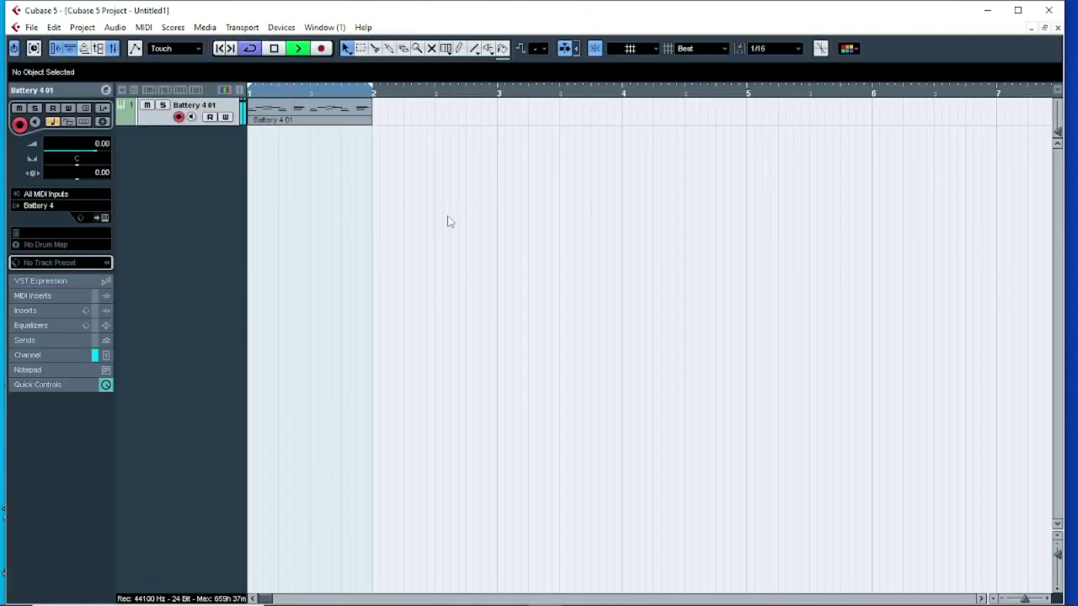
key(space)
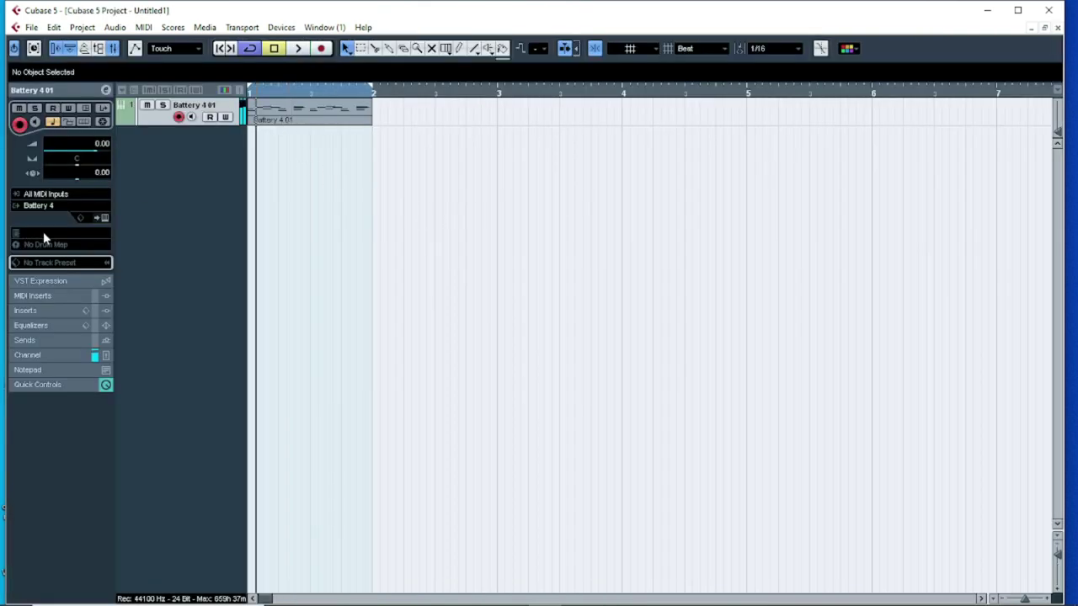
click(103, 221)
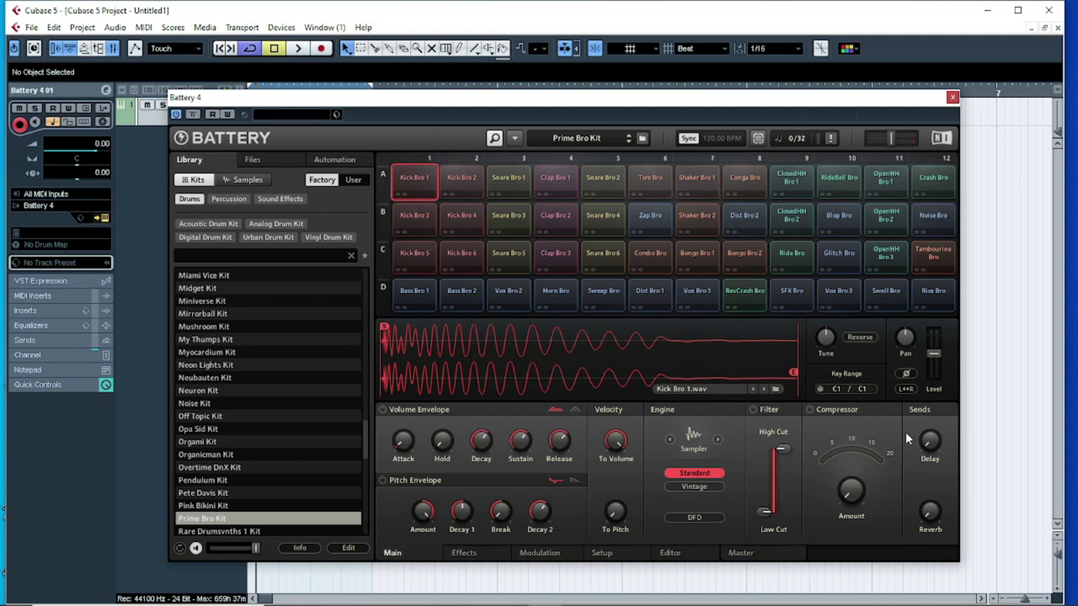